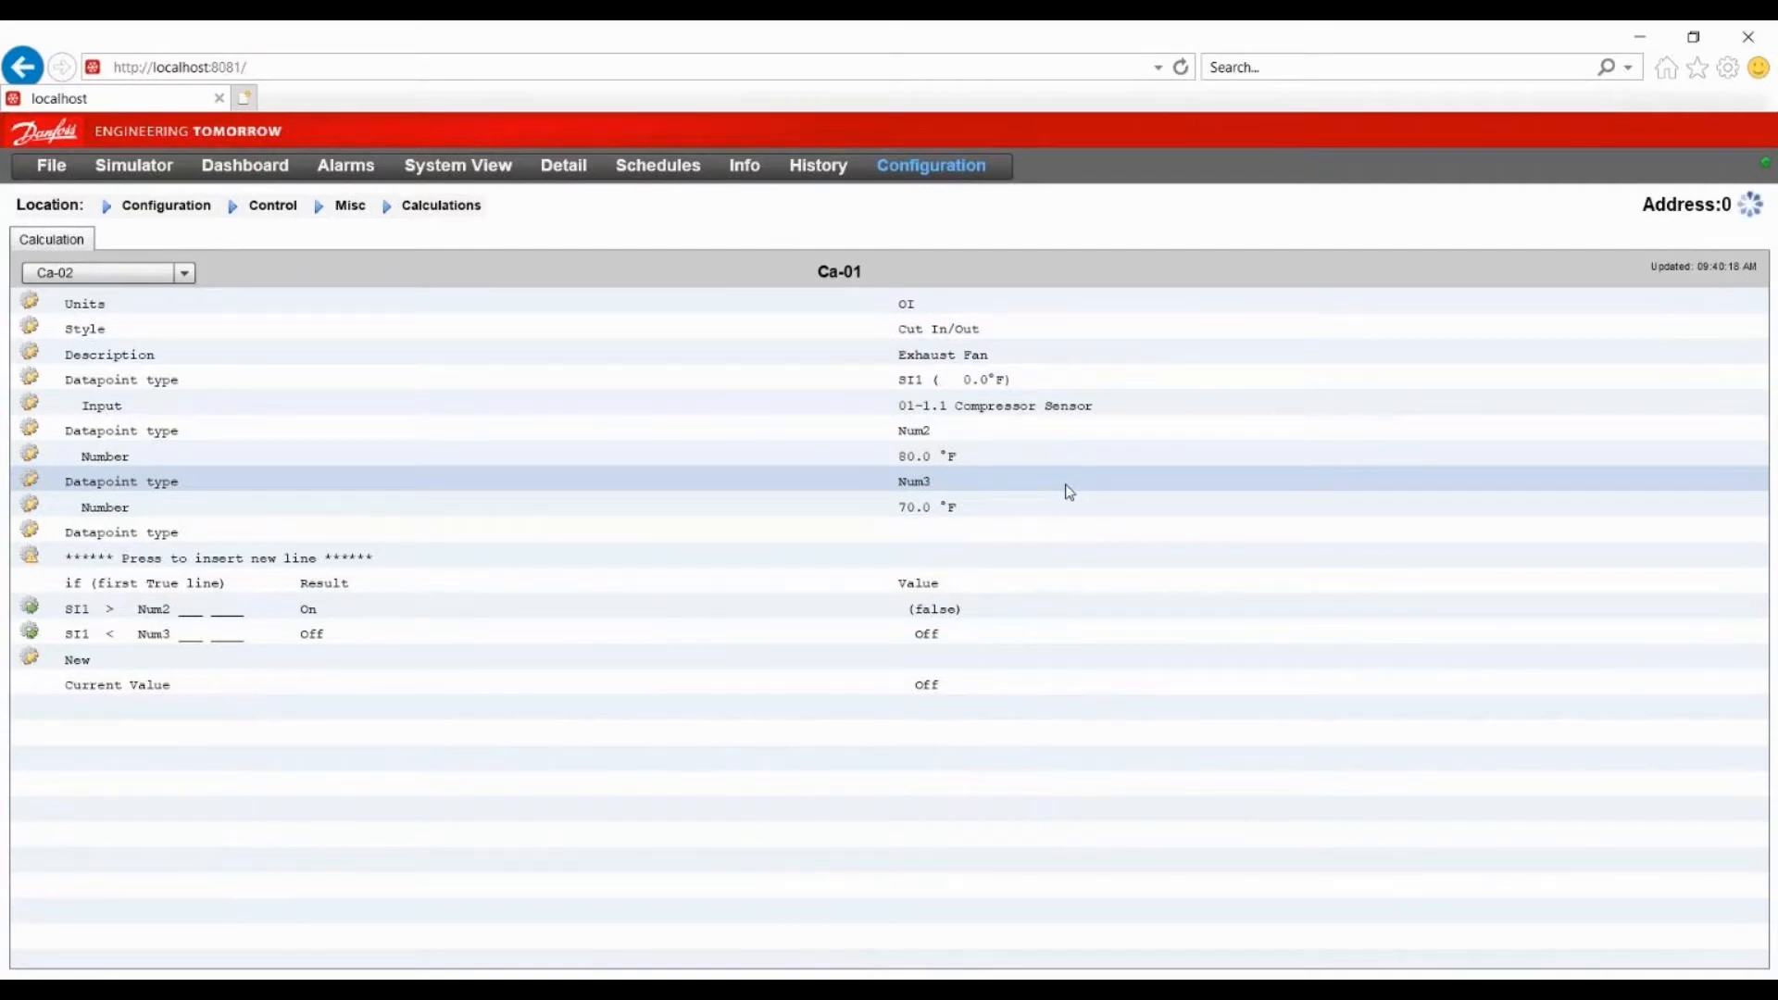
# Set the empty datapoint's type to OI and assign 01-1.3 Leak Detector as its input
pyautogui.click(937, 527)
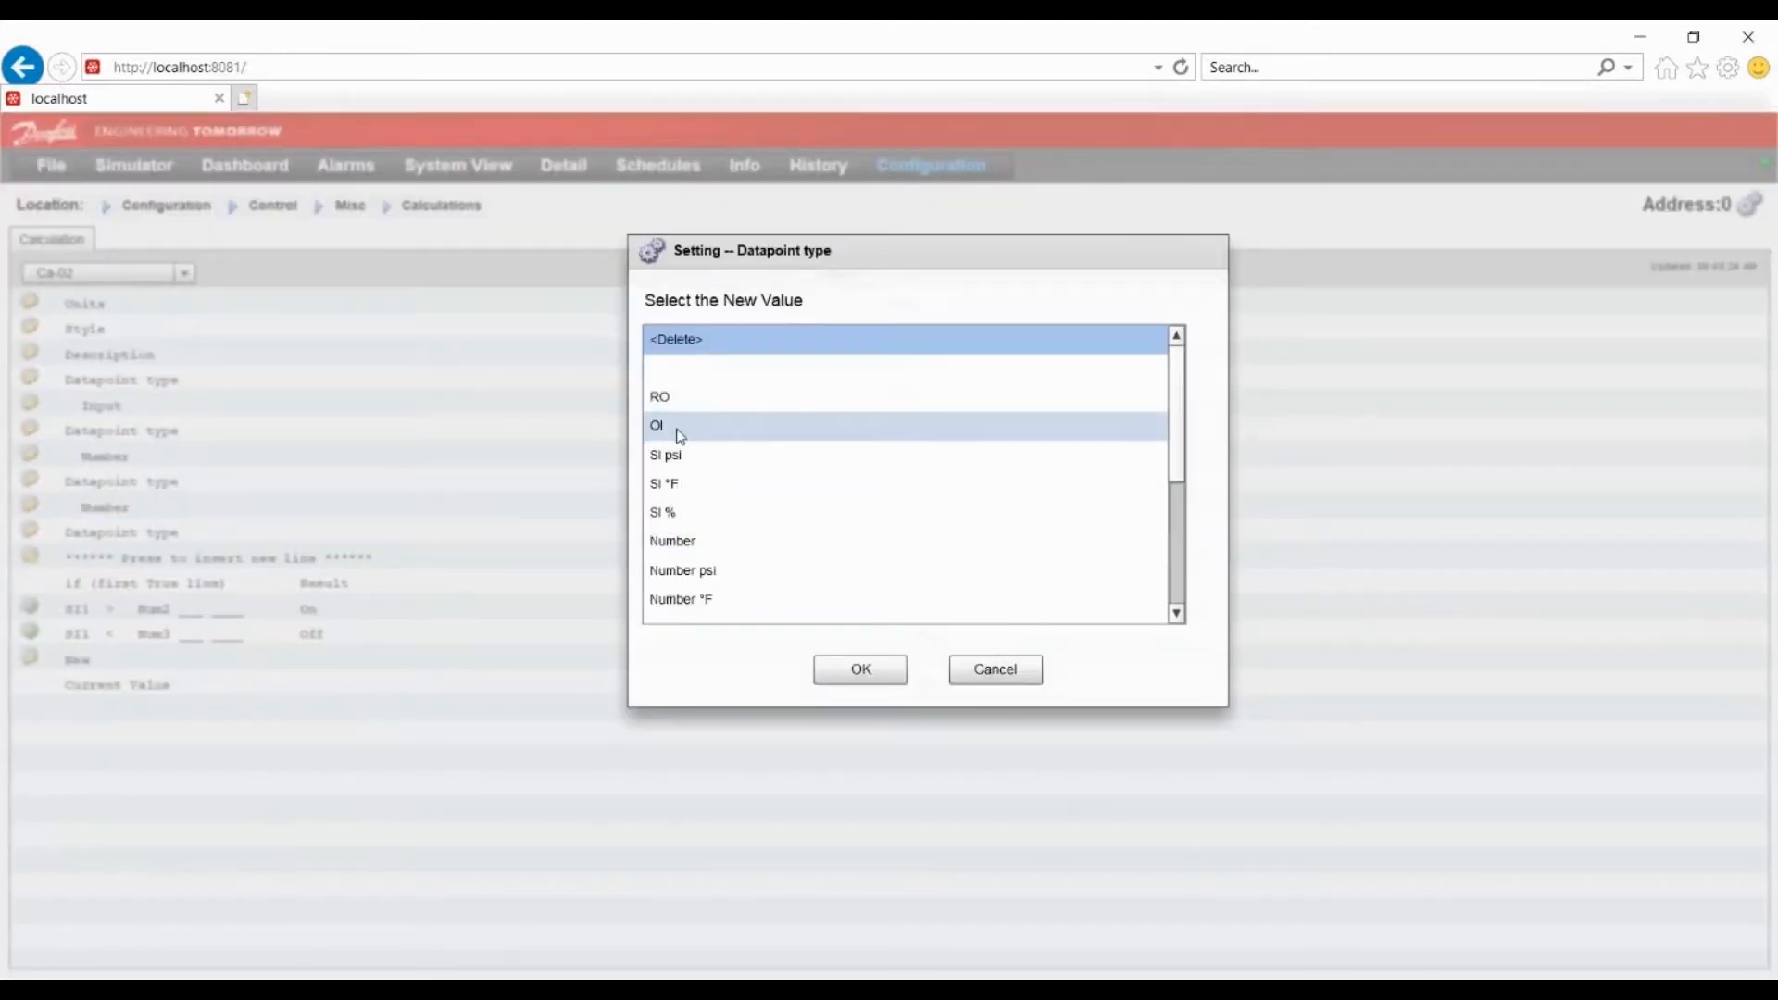
pyautogui.doubleClick(675, 428)
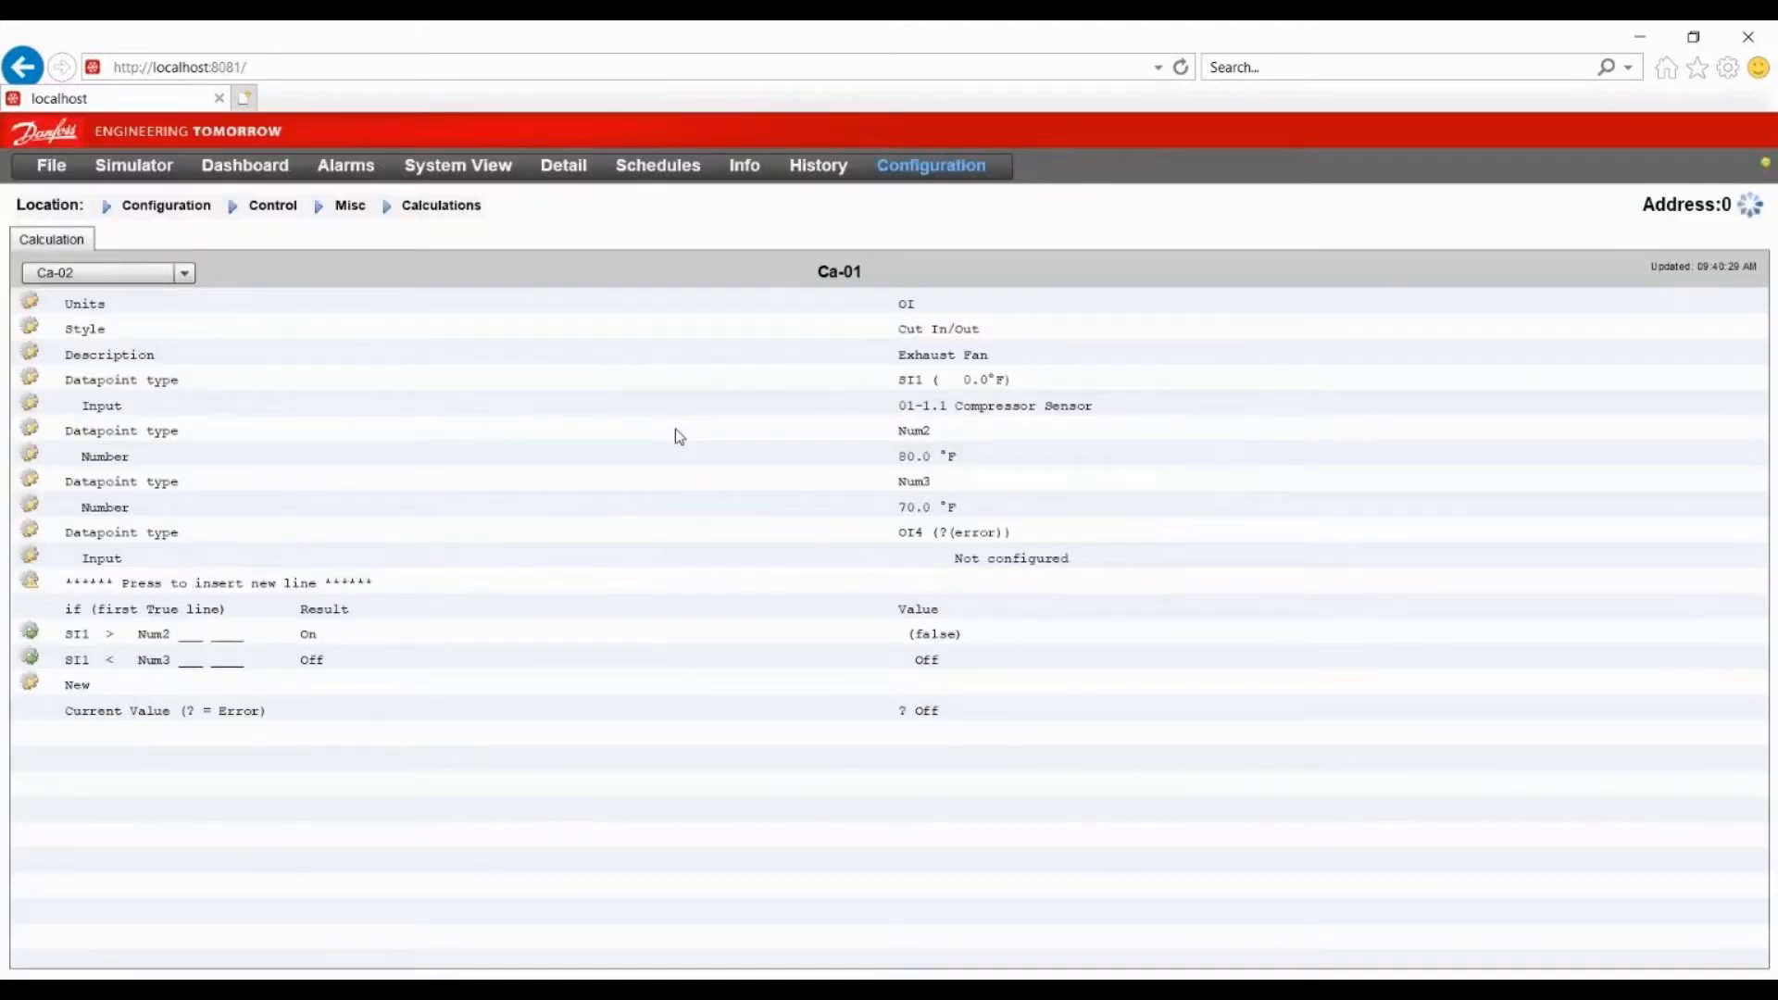
pyautogui.click(990, 564)
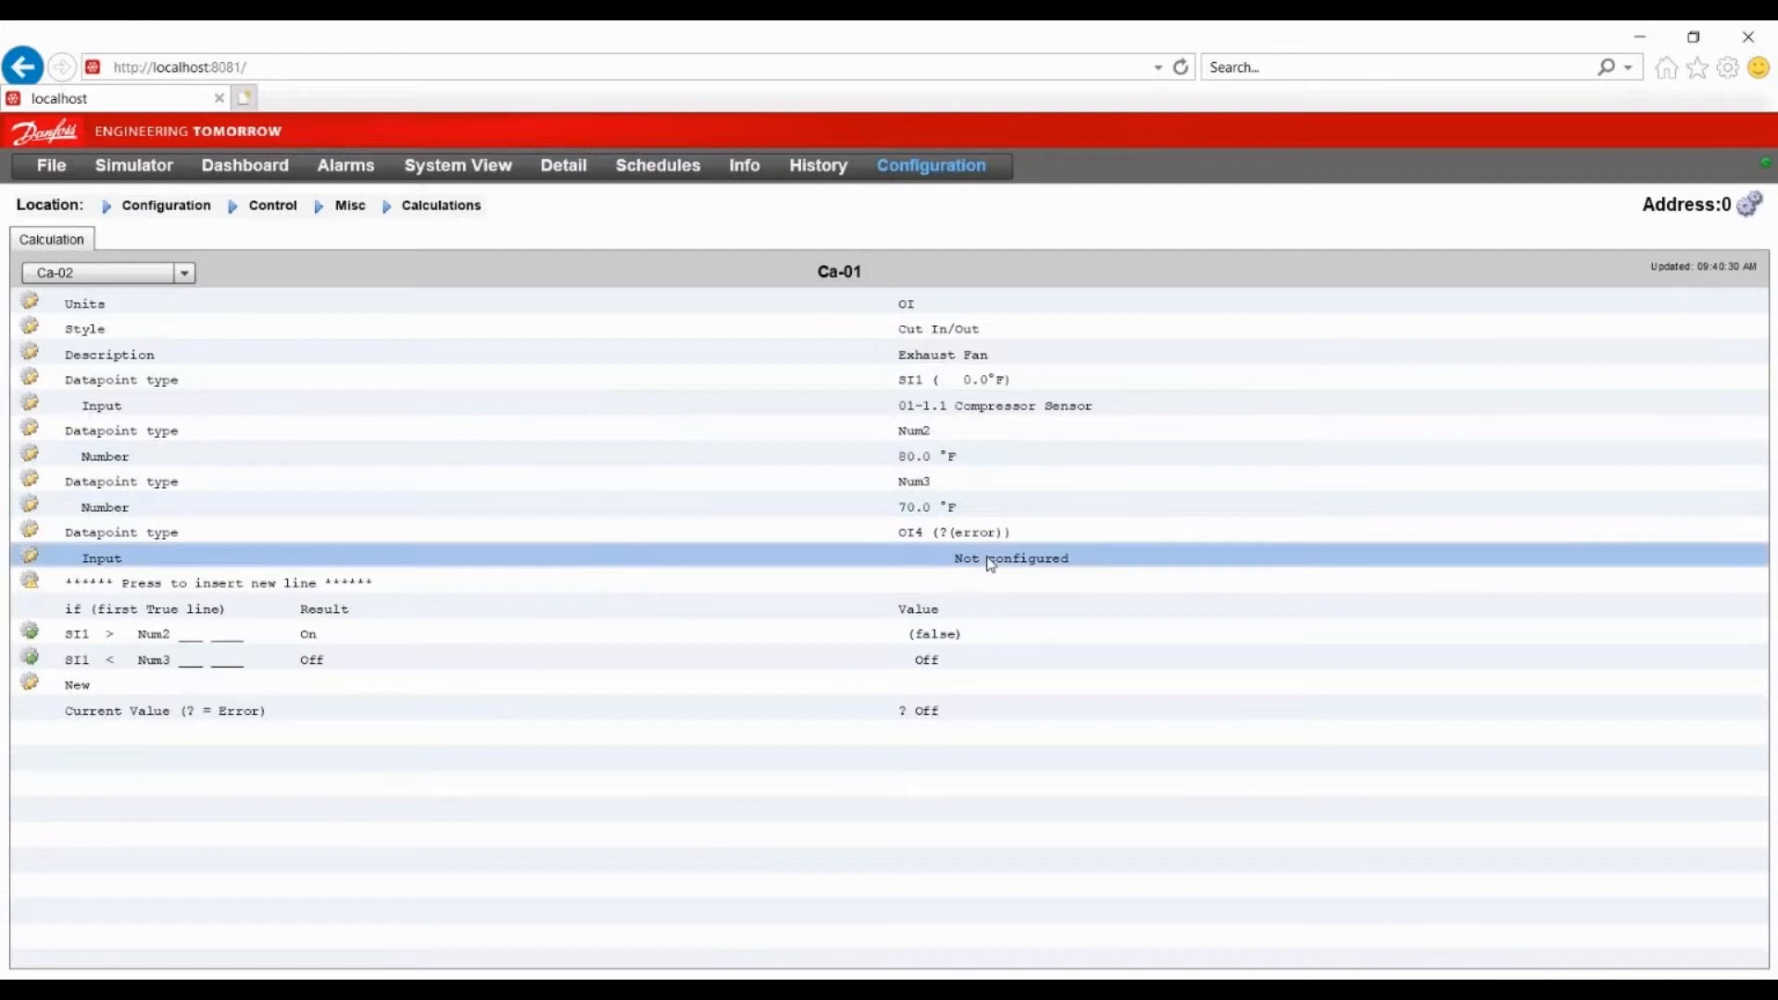
pyautogui.doubleClick(767, 400)
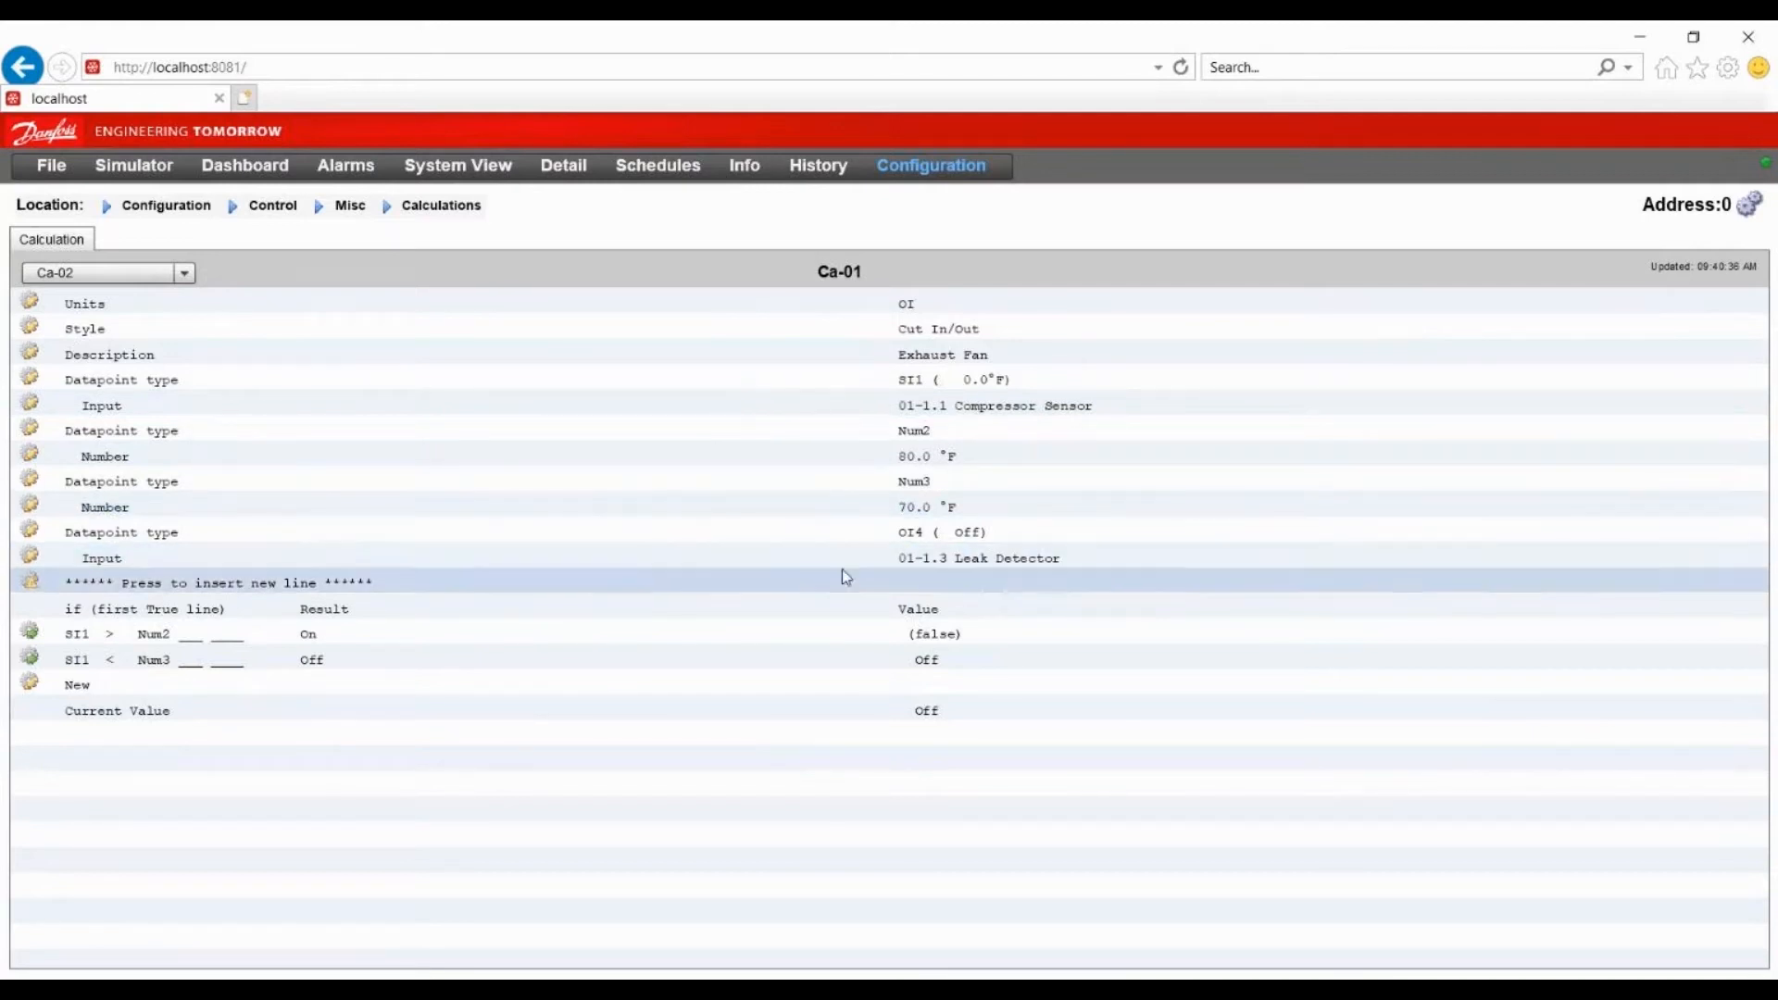
# Insert another datapoint line below the Leak Detector input and set its type to logic
pyautogui.click(930, 591)
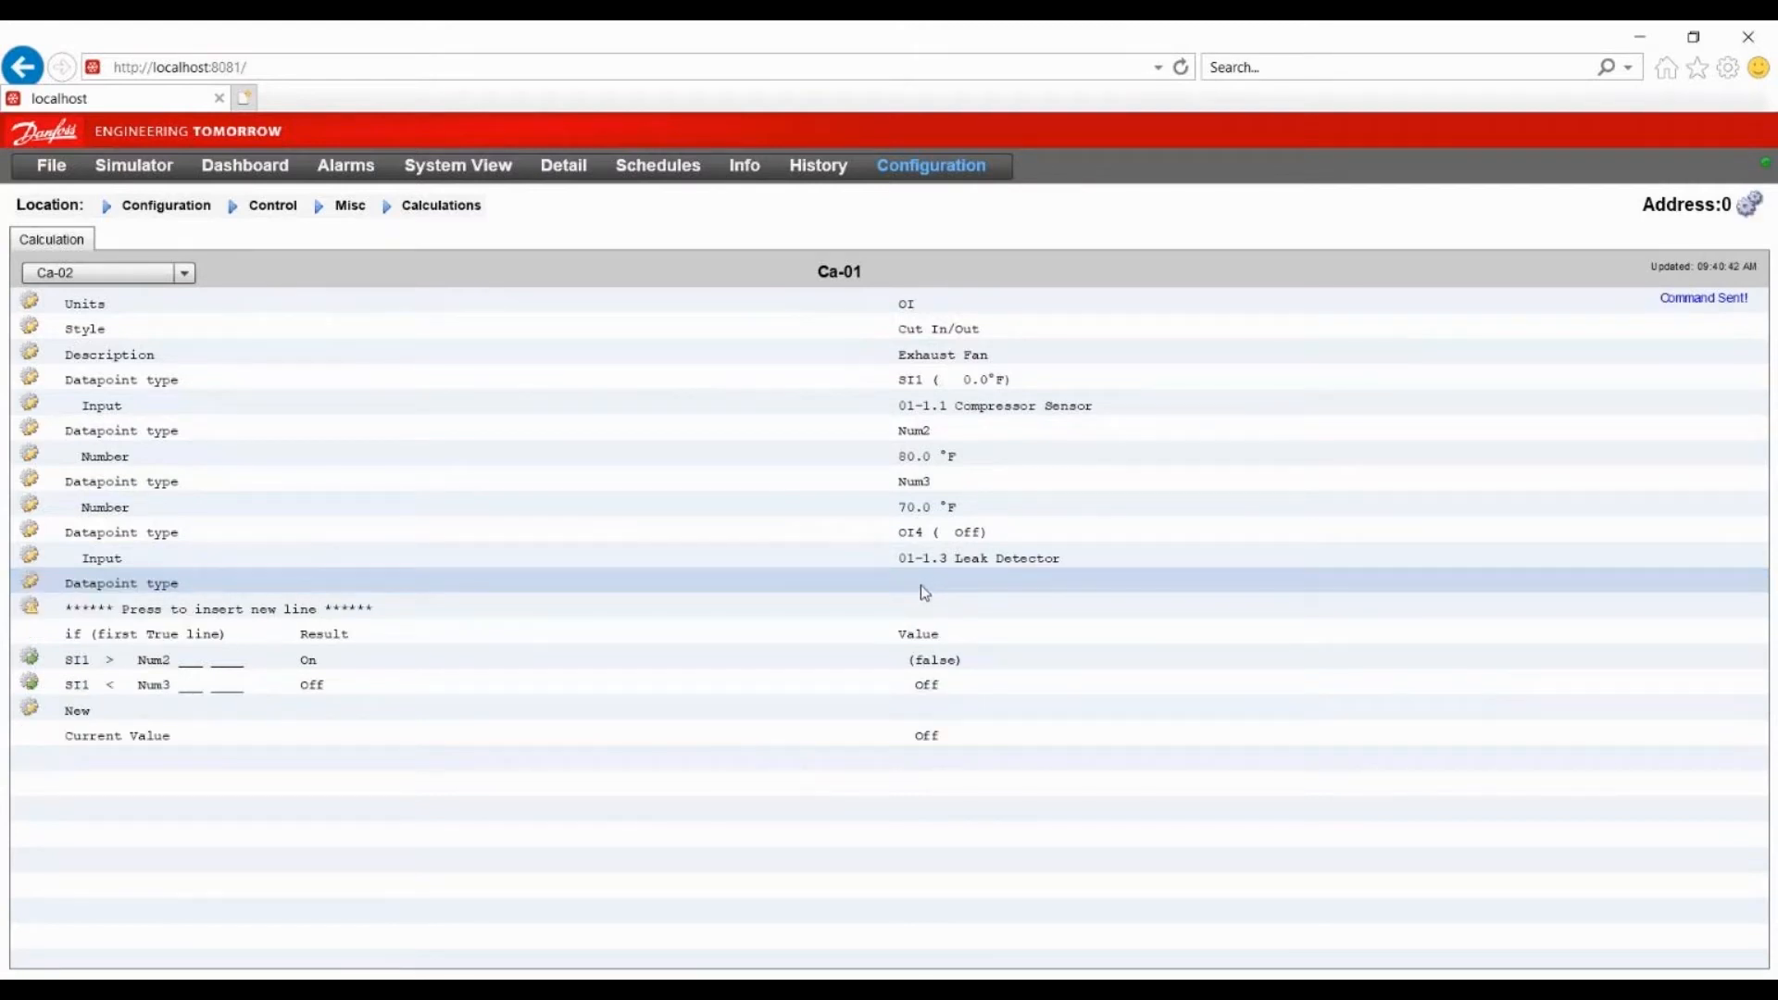
pyautogui.click(920, 585)
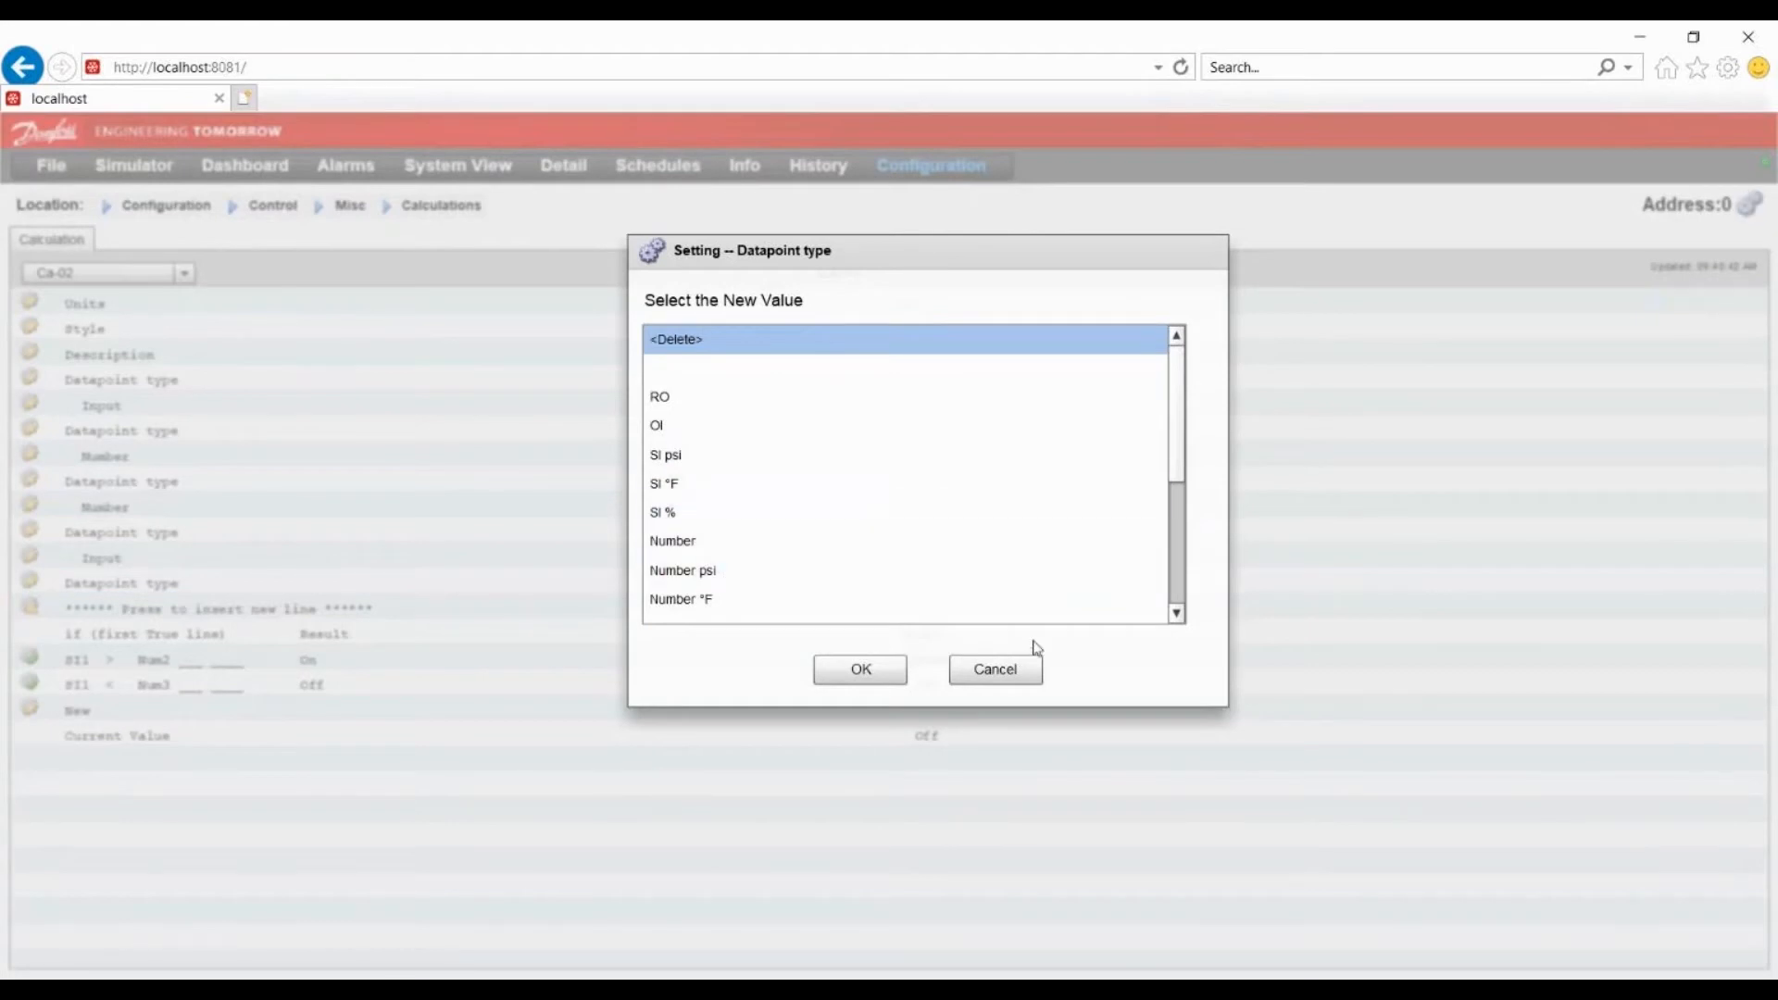
pyautogui.click(1174, 613)
pyautogui.click(1174, 613)
pyautogui.click(1174, 613)
pyautogui.click(1175, 613)
pyautogui.click(1175, 613)
pyautogui.click(1174, 613)
pyautogui.click(1174, 613)
pyautogui.click(1175, 616)
pyautogui.click(1174, 616)
pyautogui.click(882, 607)
pyautogui.doubleClick(883, 608)
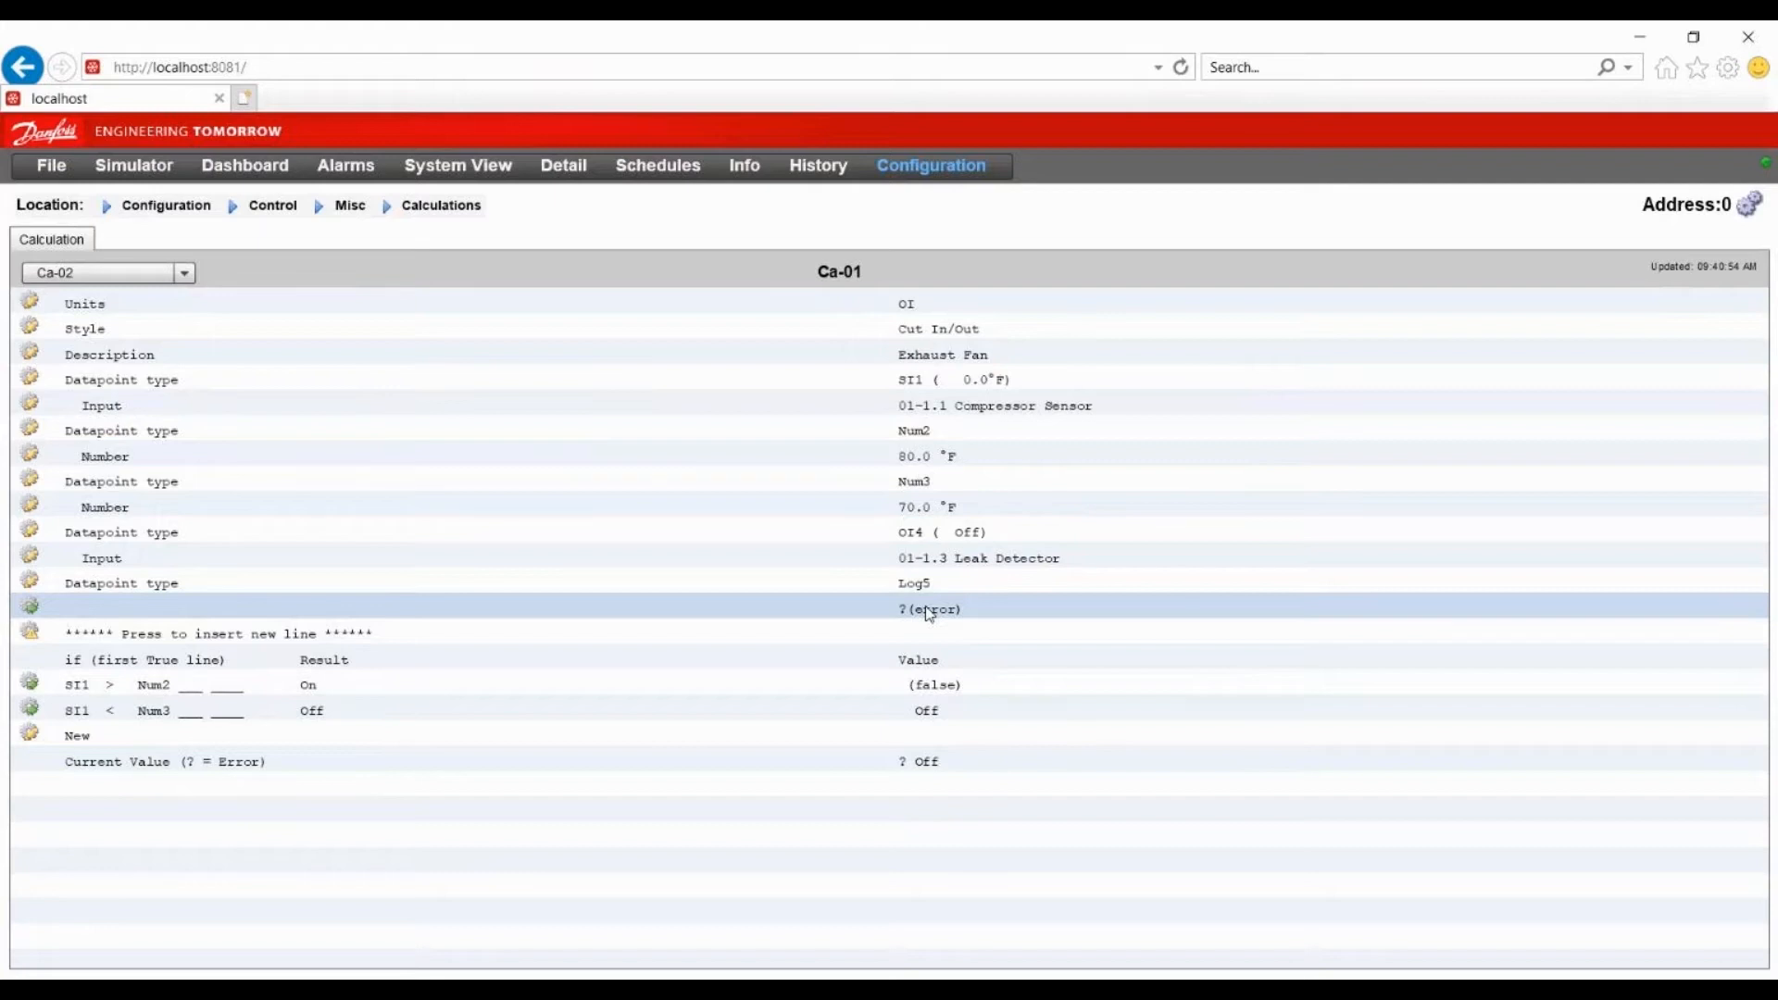
# Define the logic datapoint as OI4 = Off, then return to the Exhaust Fan calculation
pyautogui.click(929, 612)
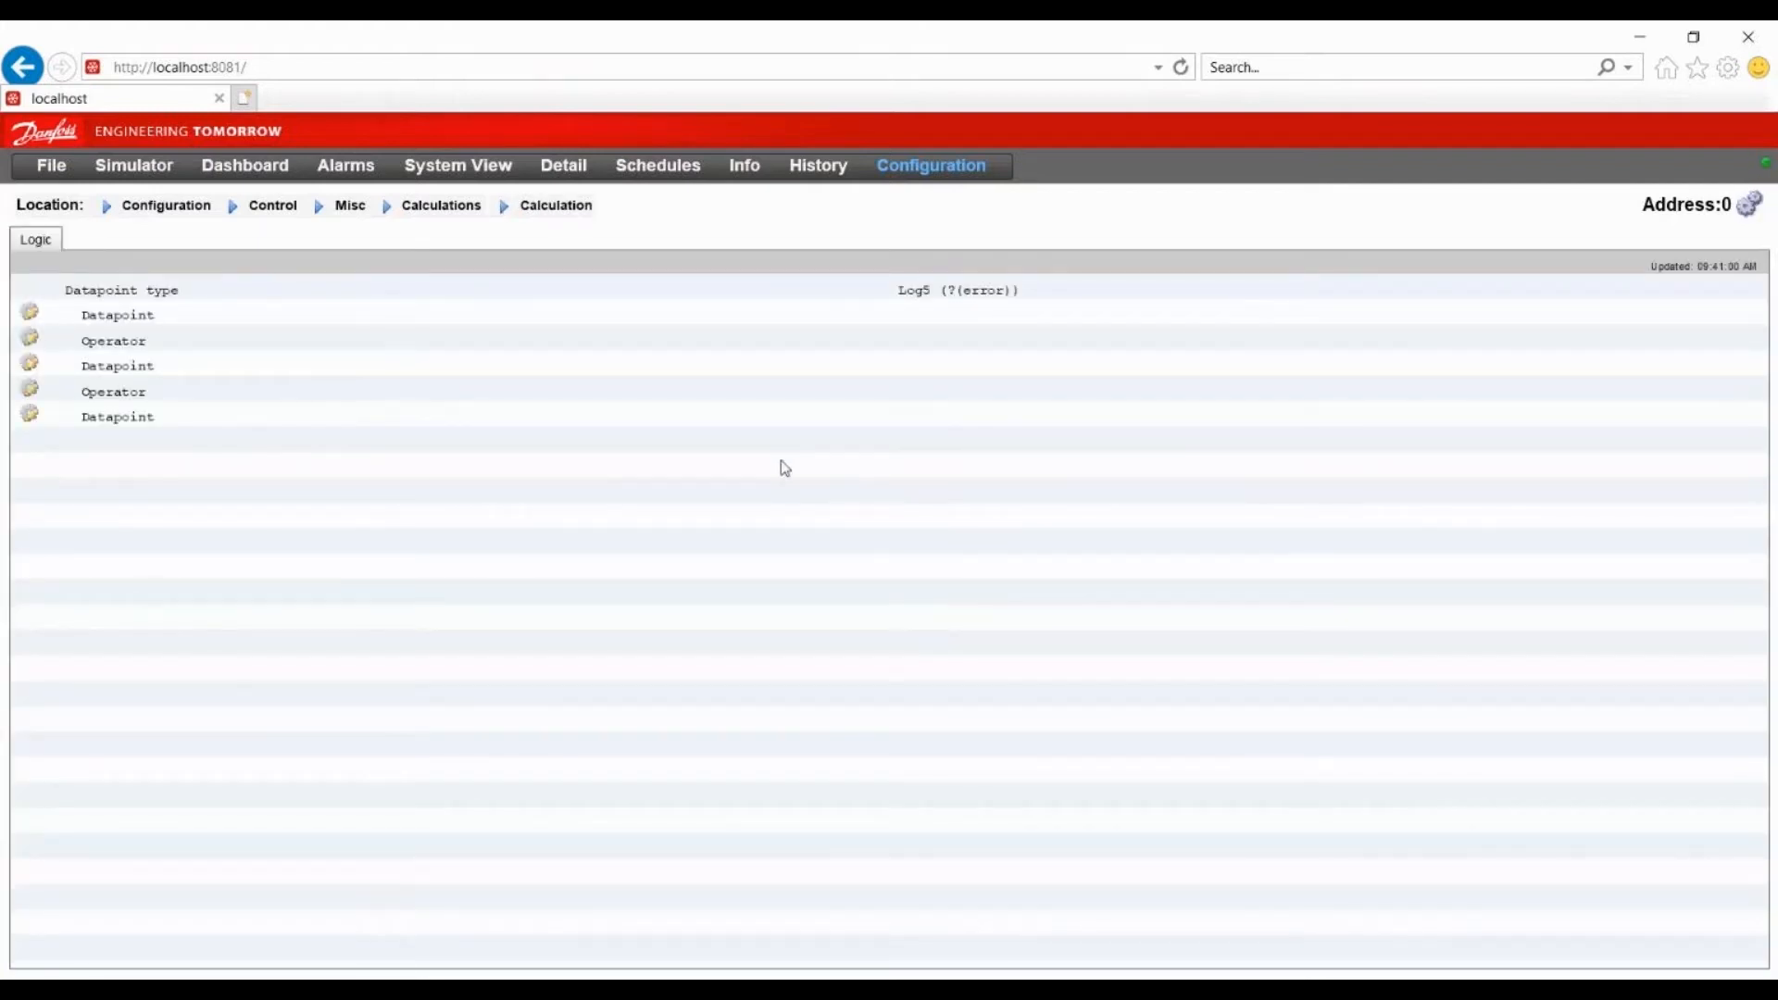
pyautogui.click(968, 316)
pyautogui.click(693, 453)
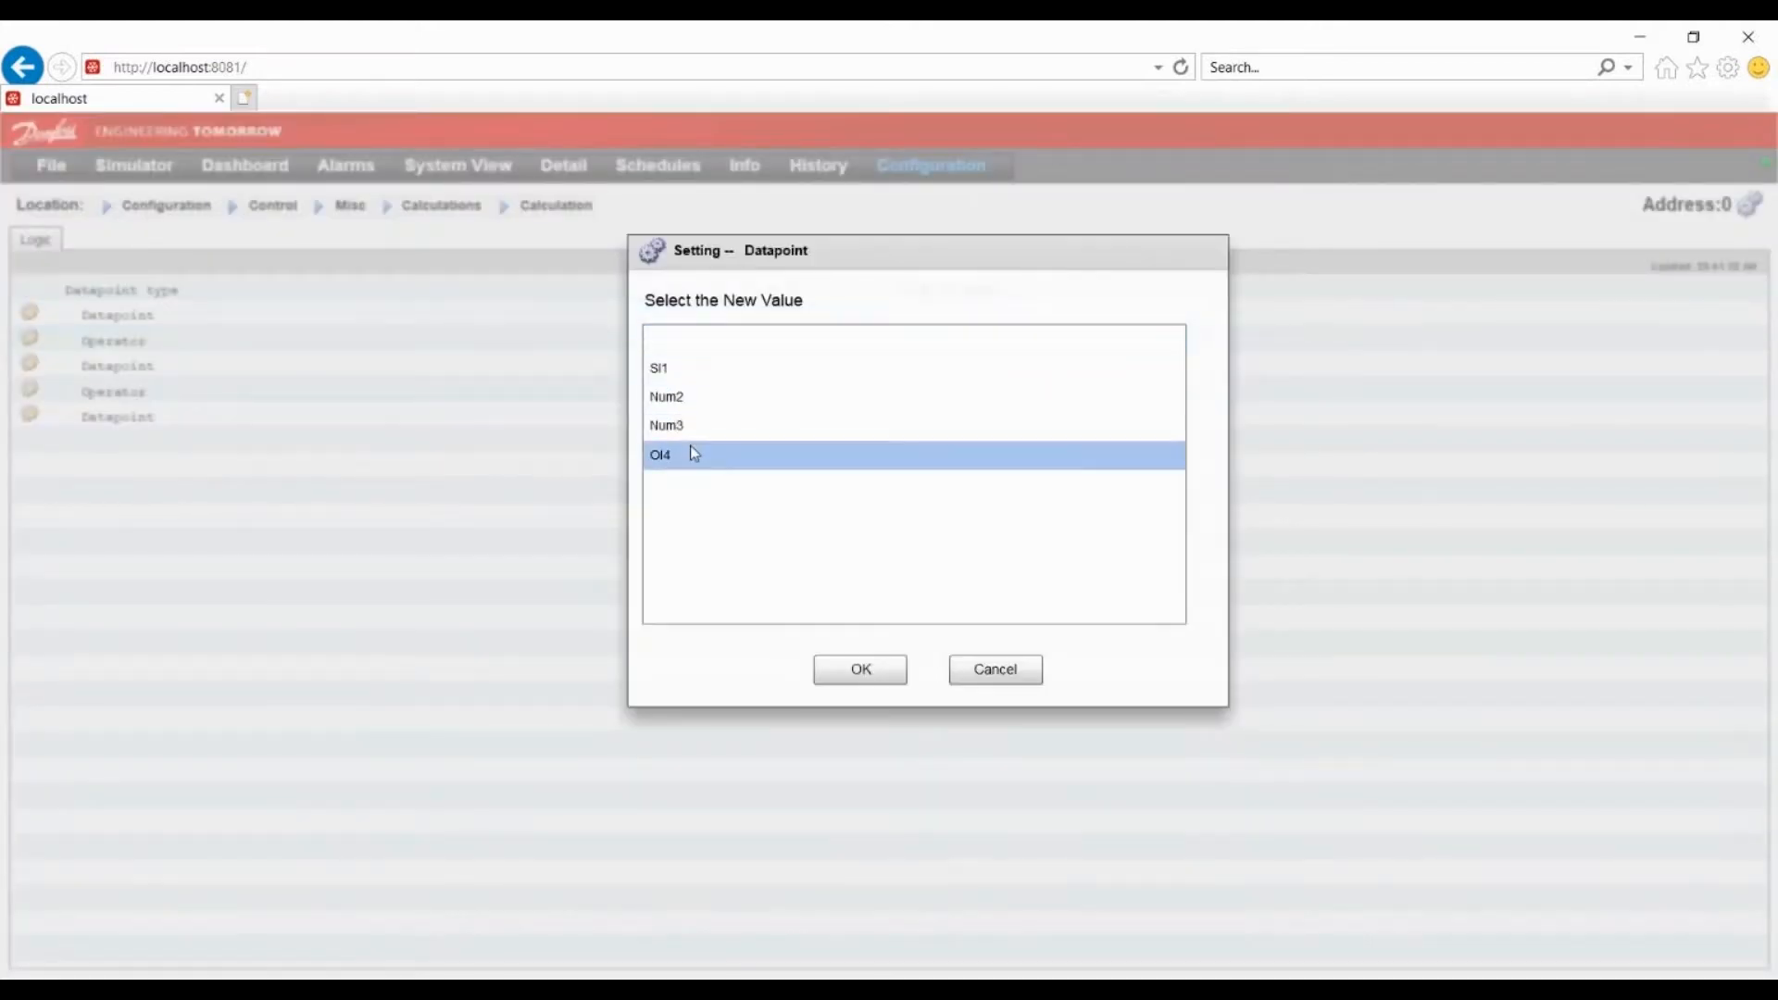
pyautogui.doubleClick(652, 460)
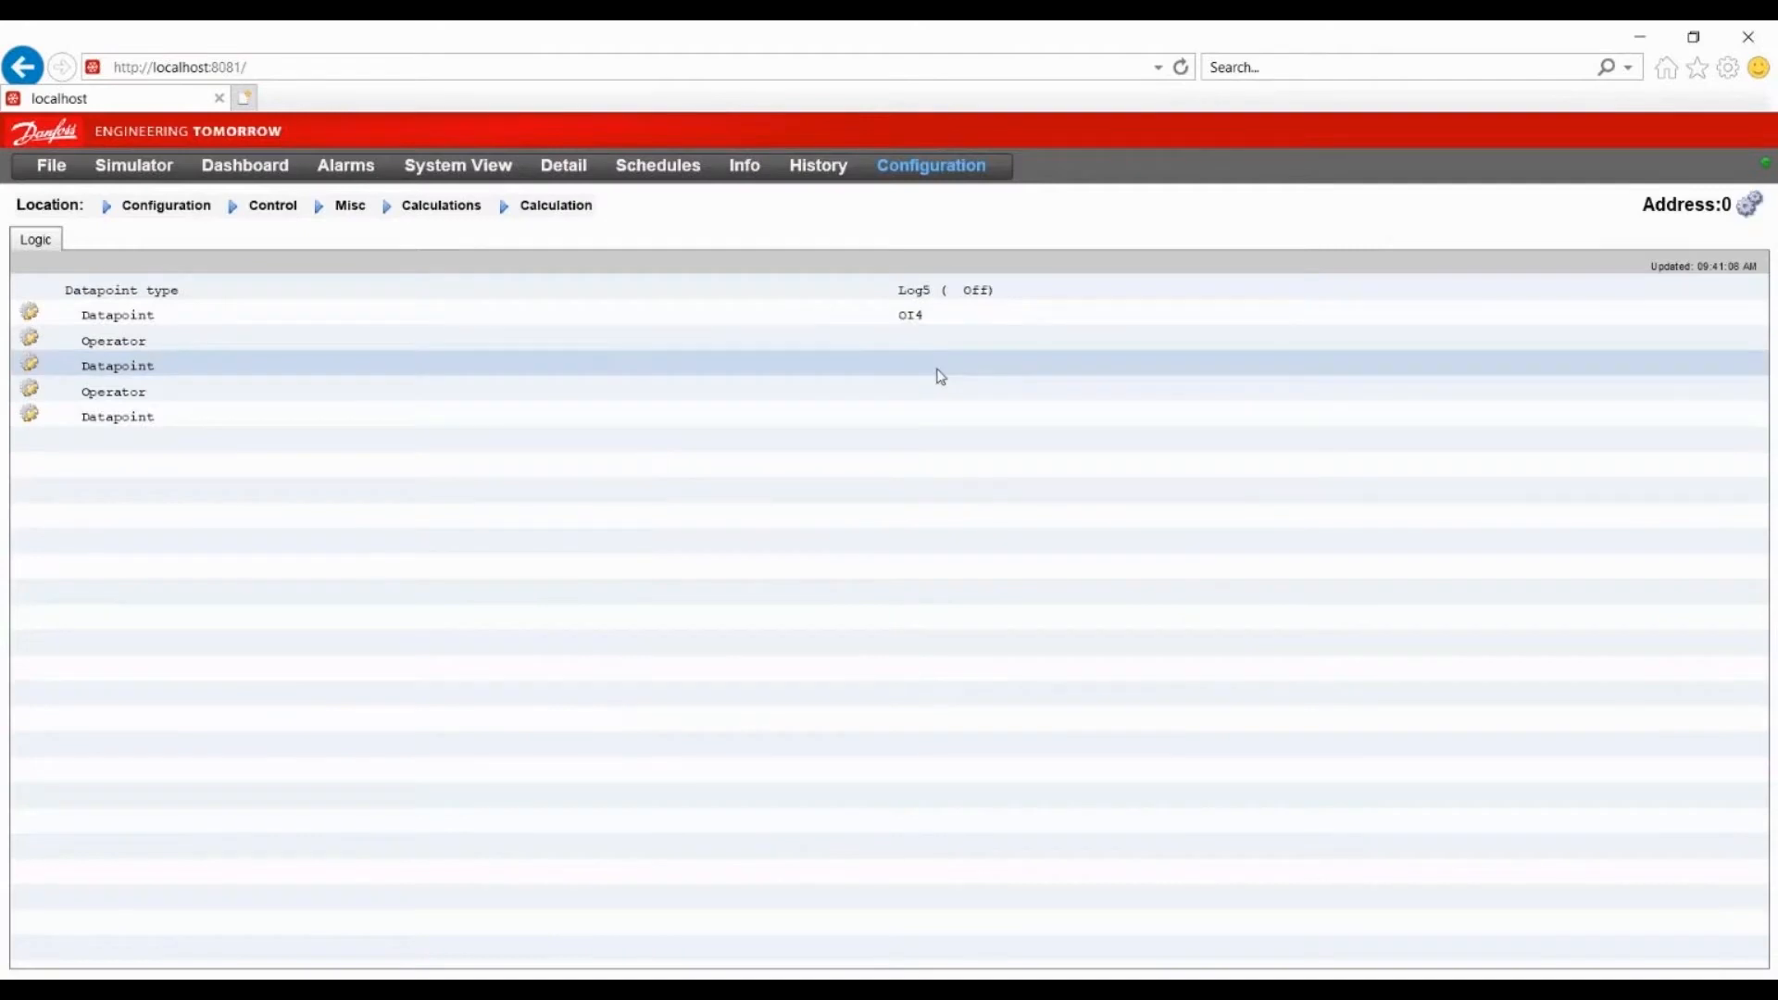
pyautogui.click(904, 343)
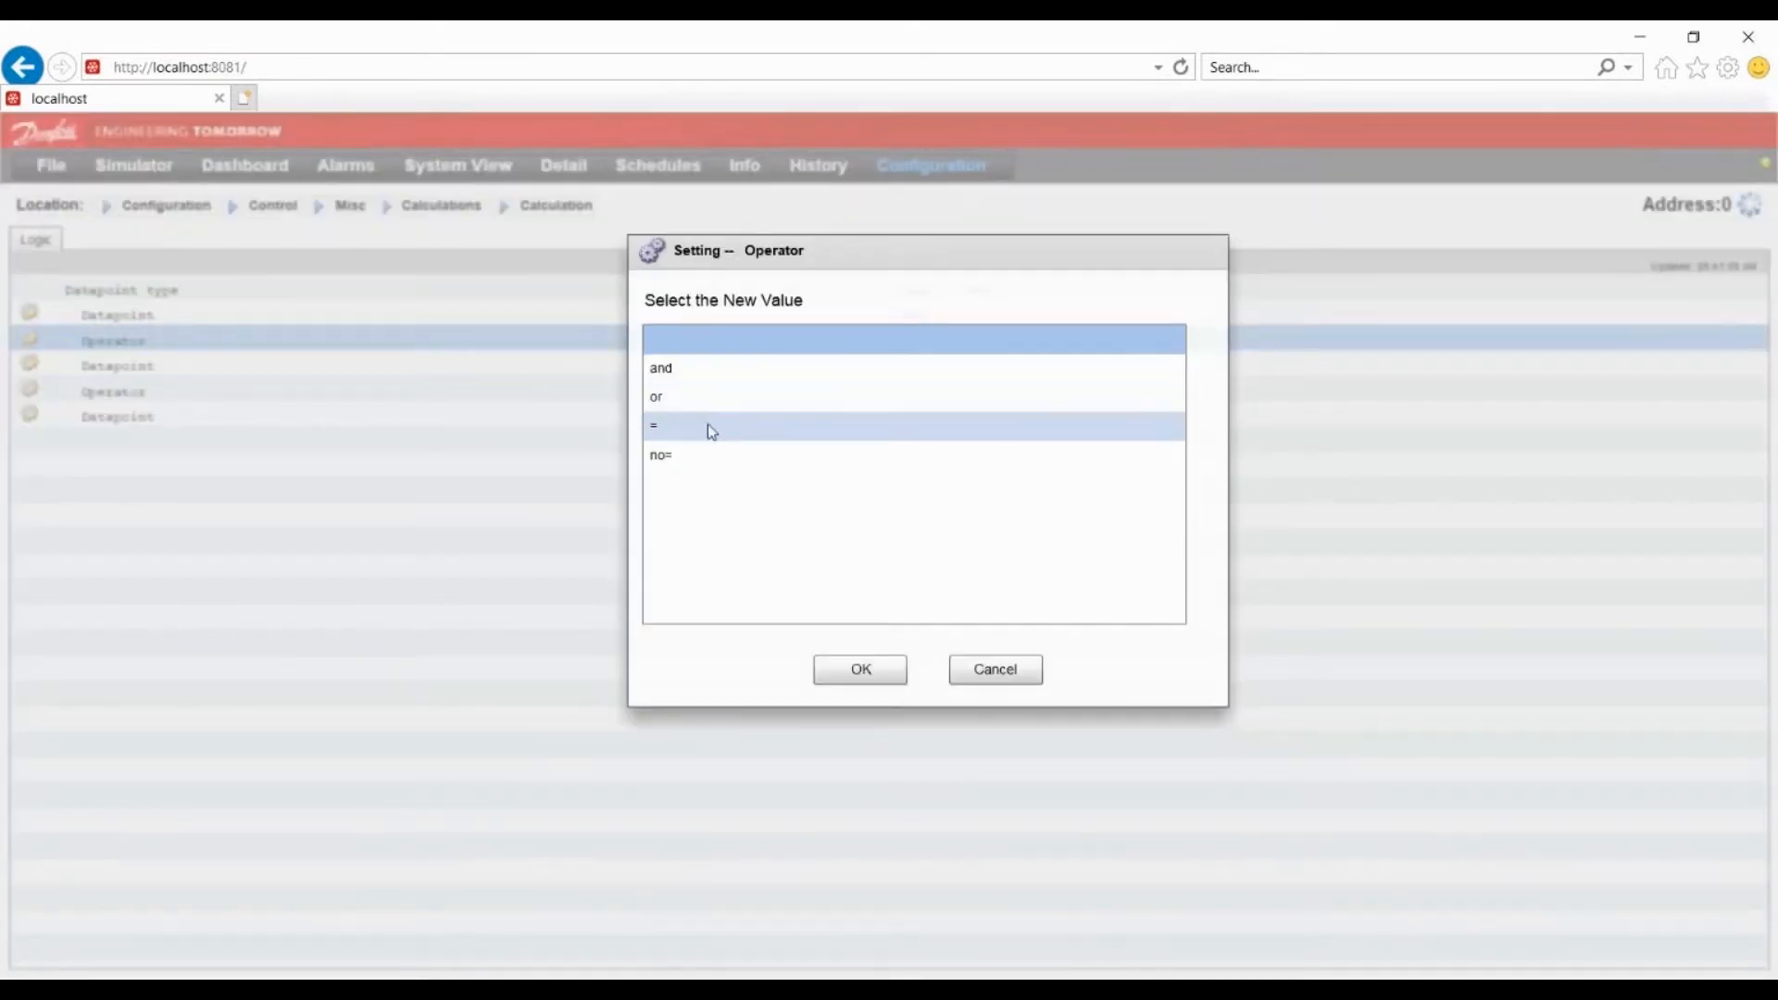
pyautogui.doubleClick(706, 426)
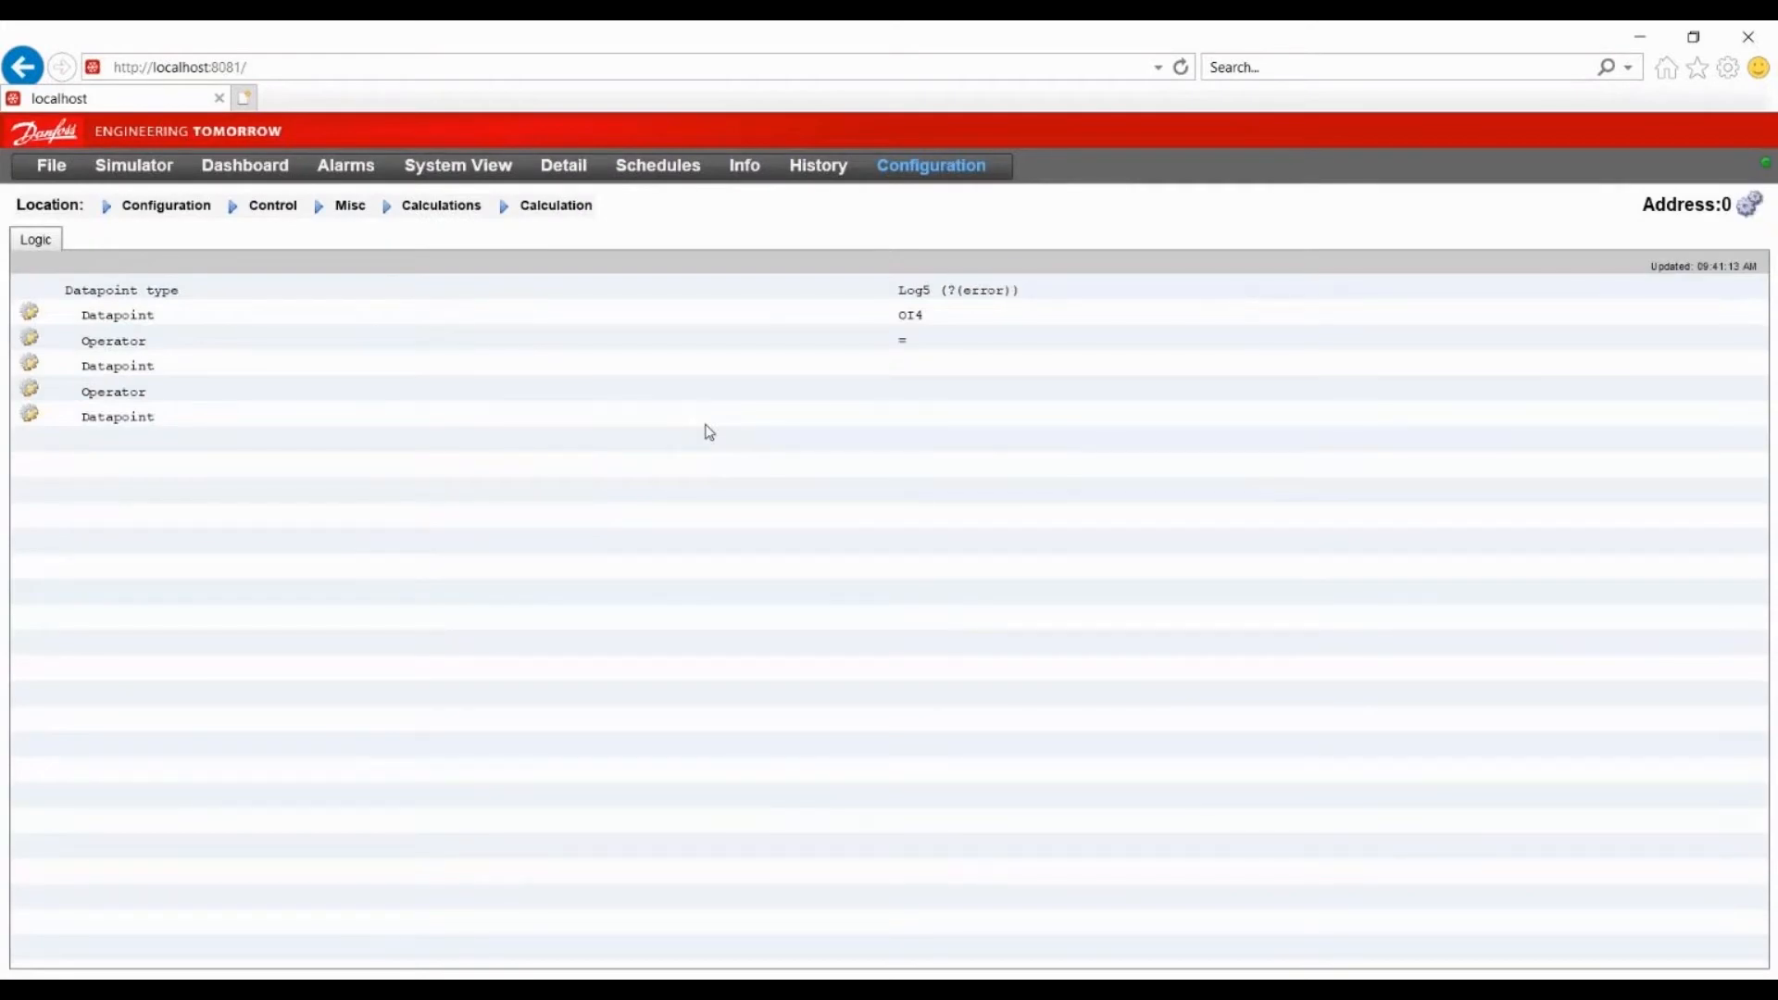
pyautogui.doubleClick(904, 373)
pyautogui.doubleClick(705, 401)
pyautogui.click(466, 210)
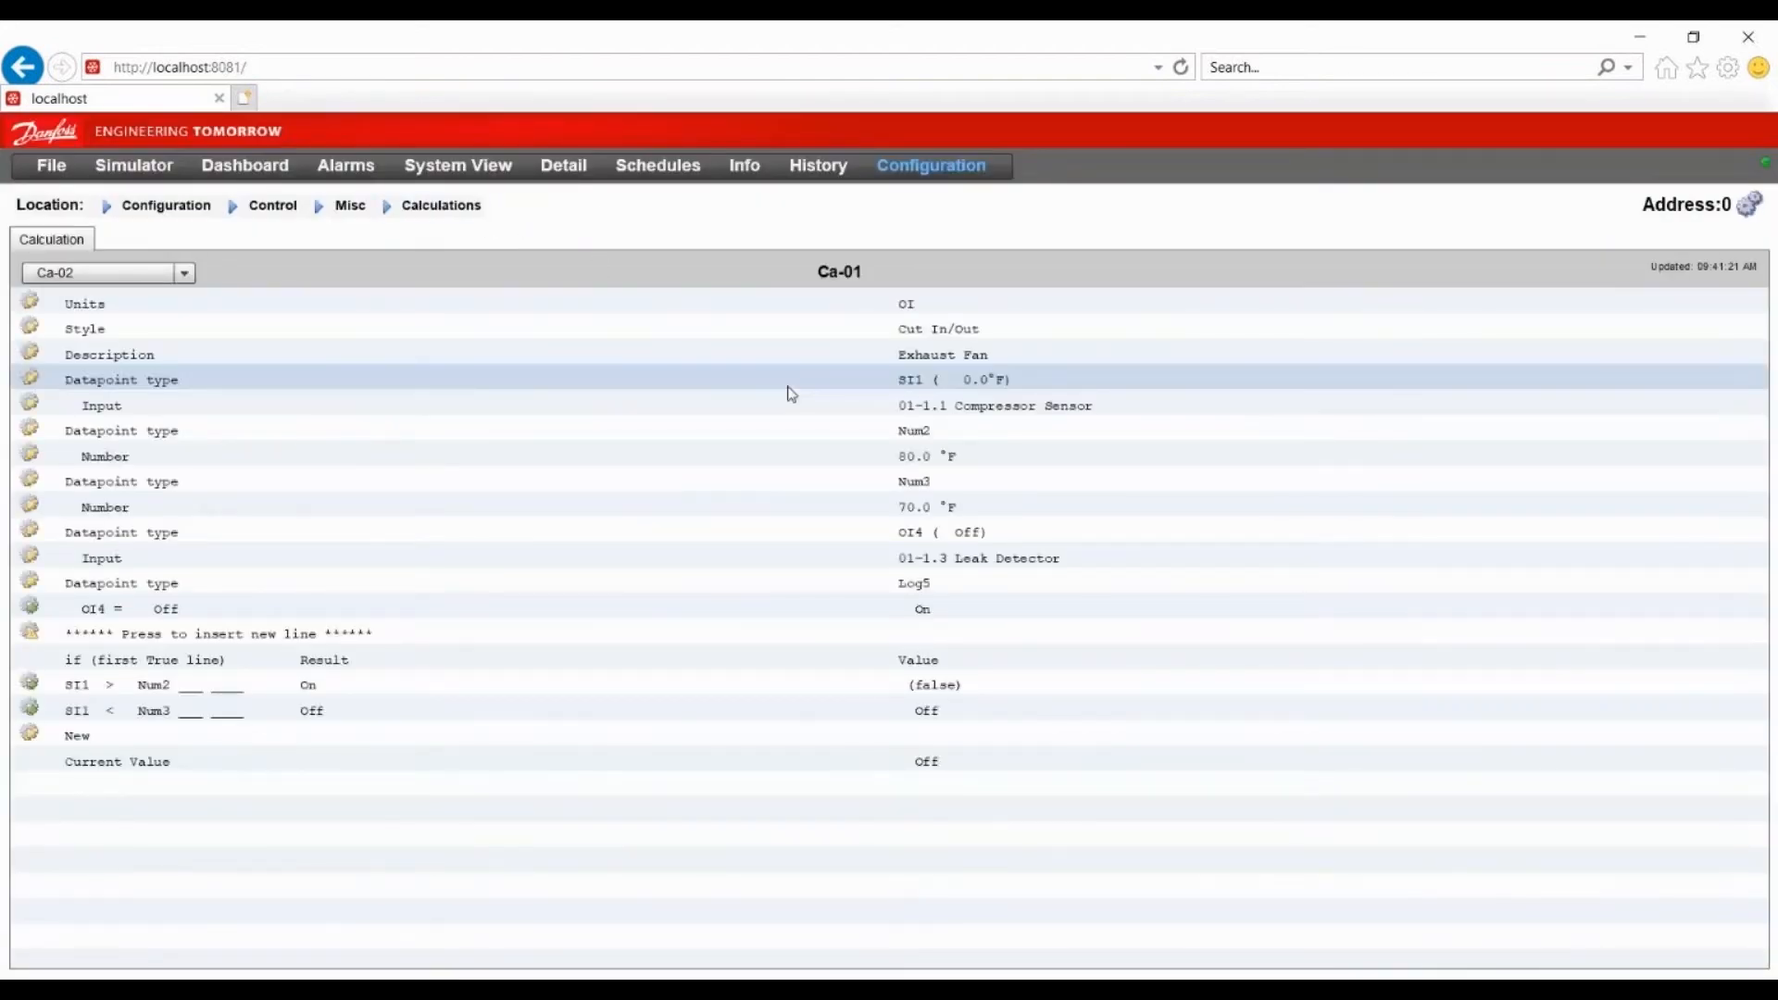
# Extend the On result's condition SI1 > Num2 with the operator "and" and datapoint Log5
pyautogui.click(923, 695)
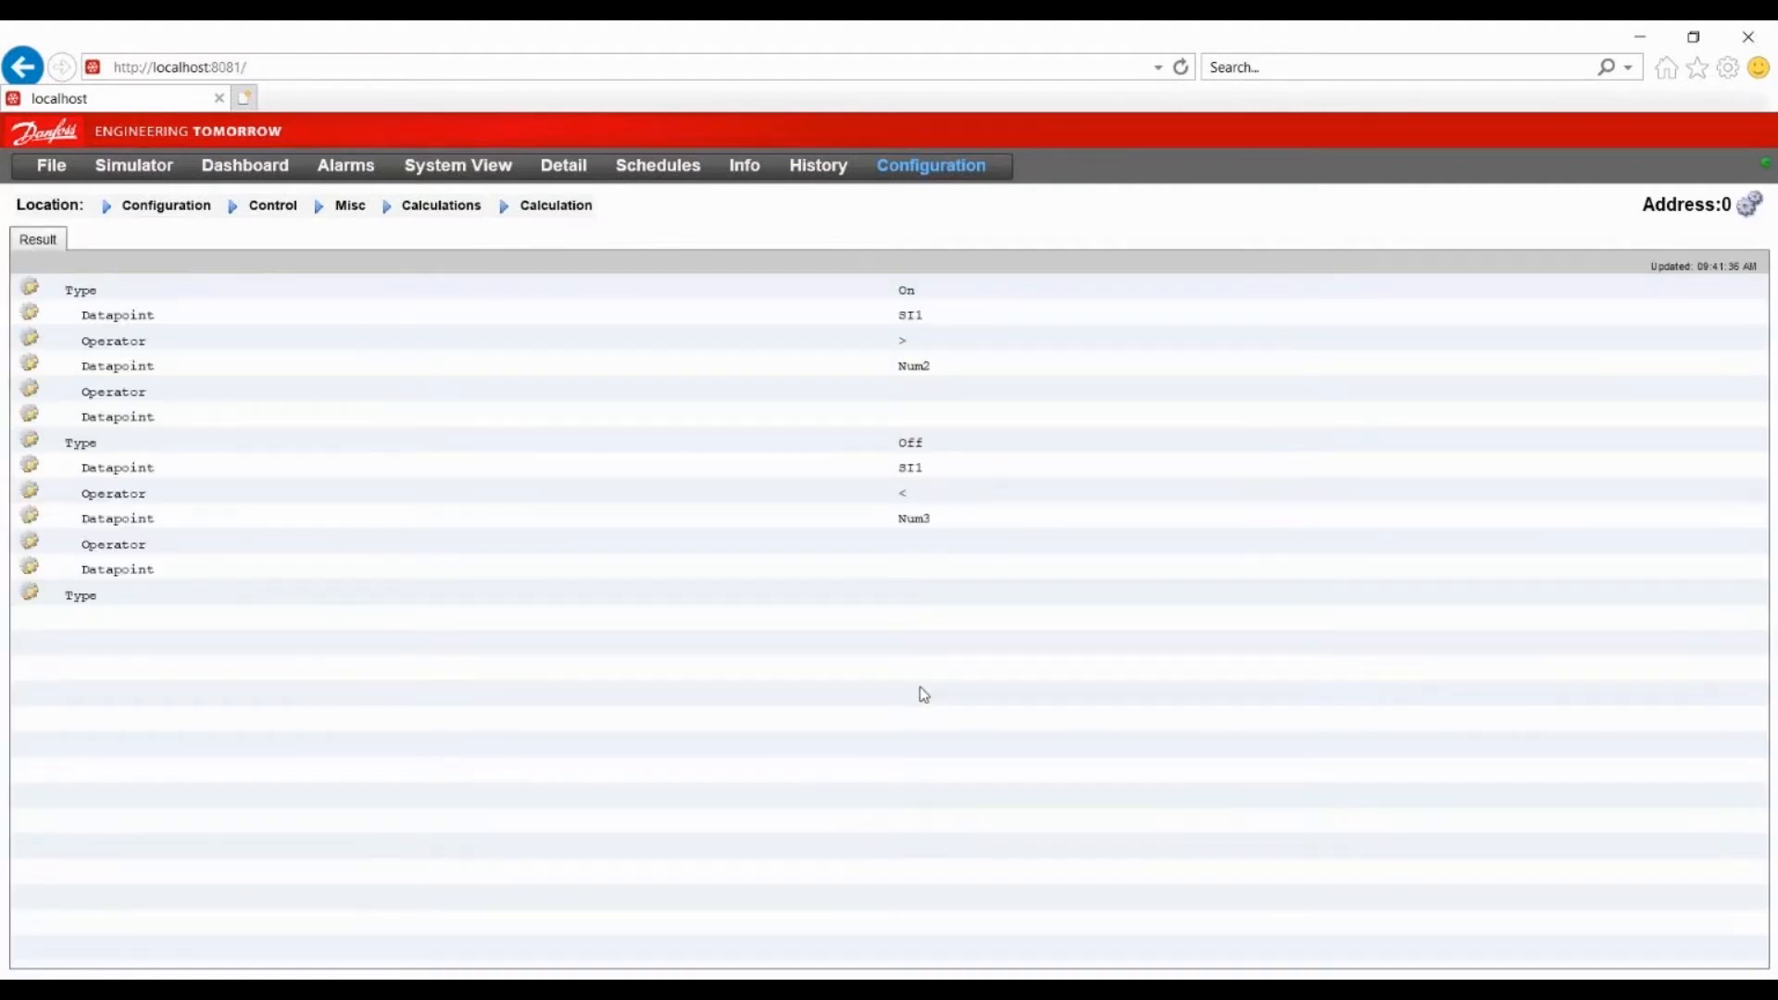
pyautogui.click(906, 387)
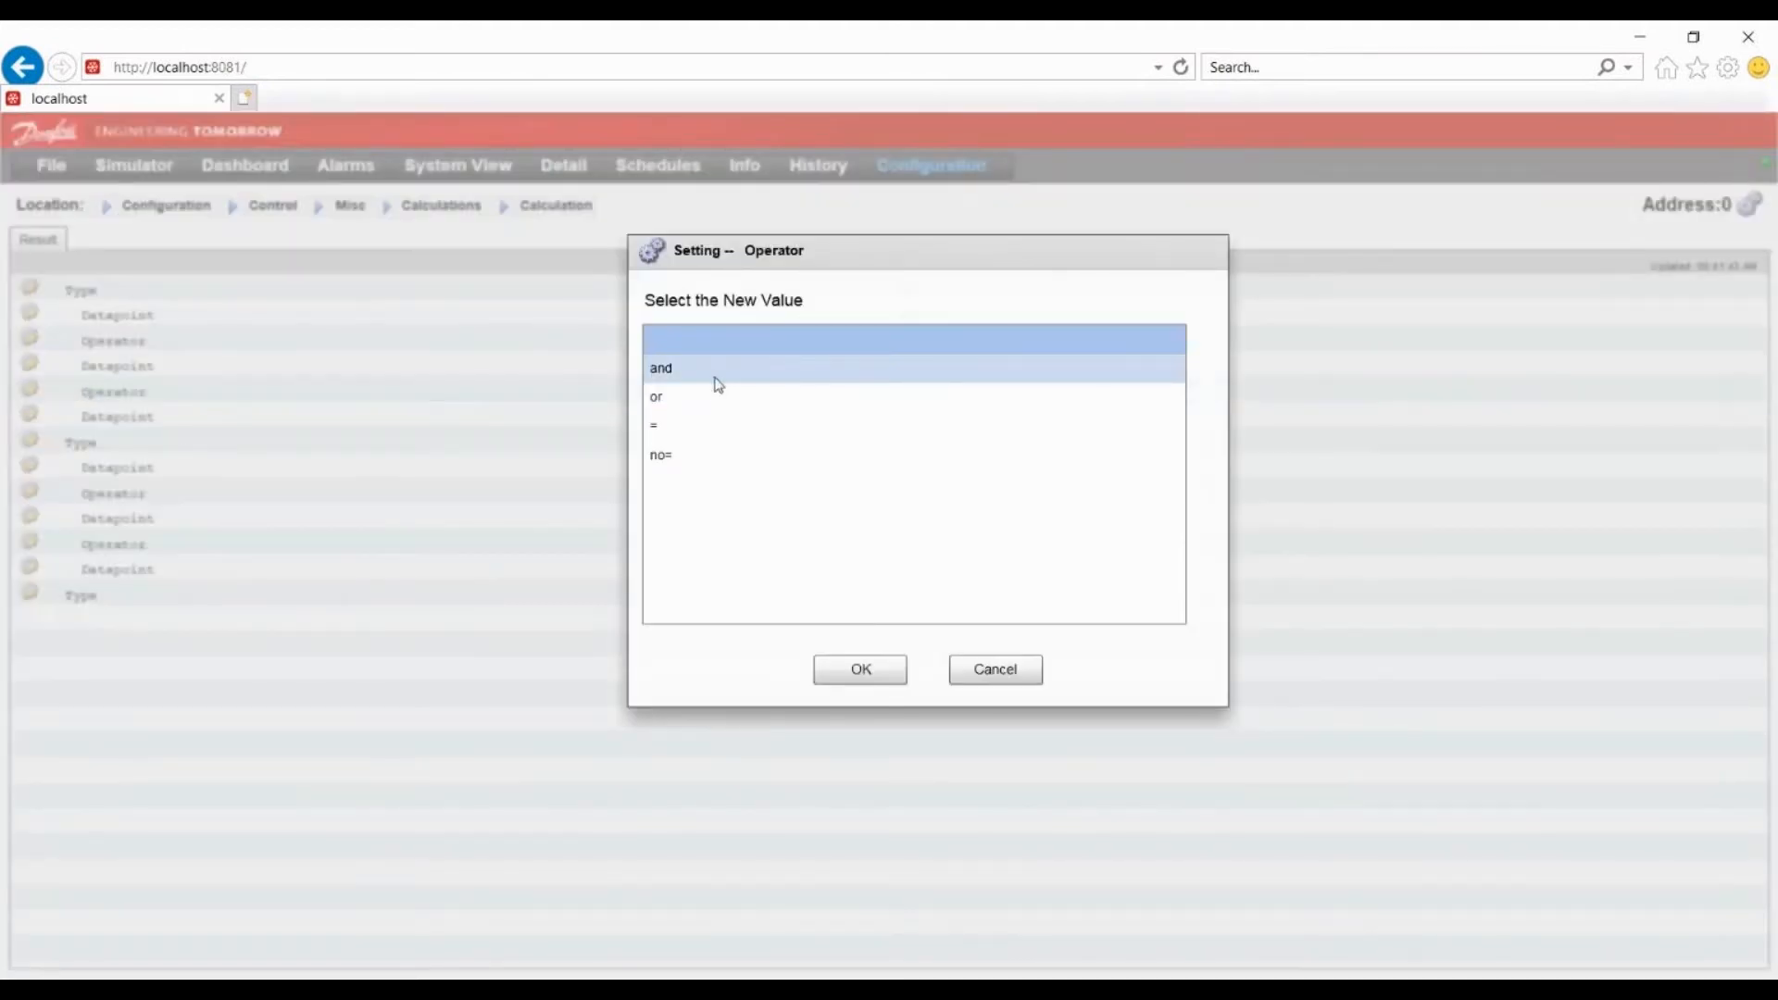
pyautogui.doubleClick(706, 381)
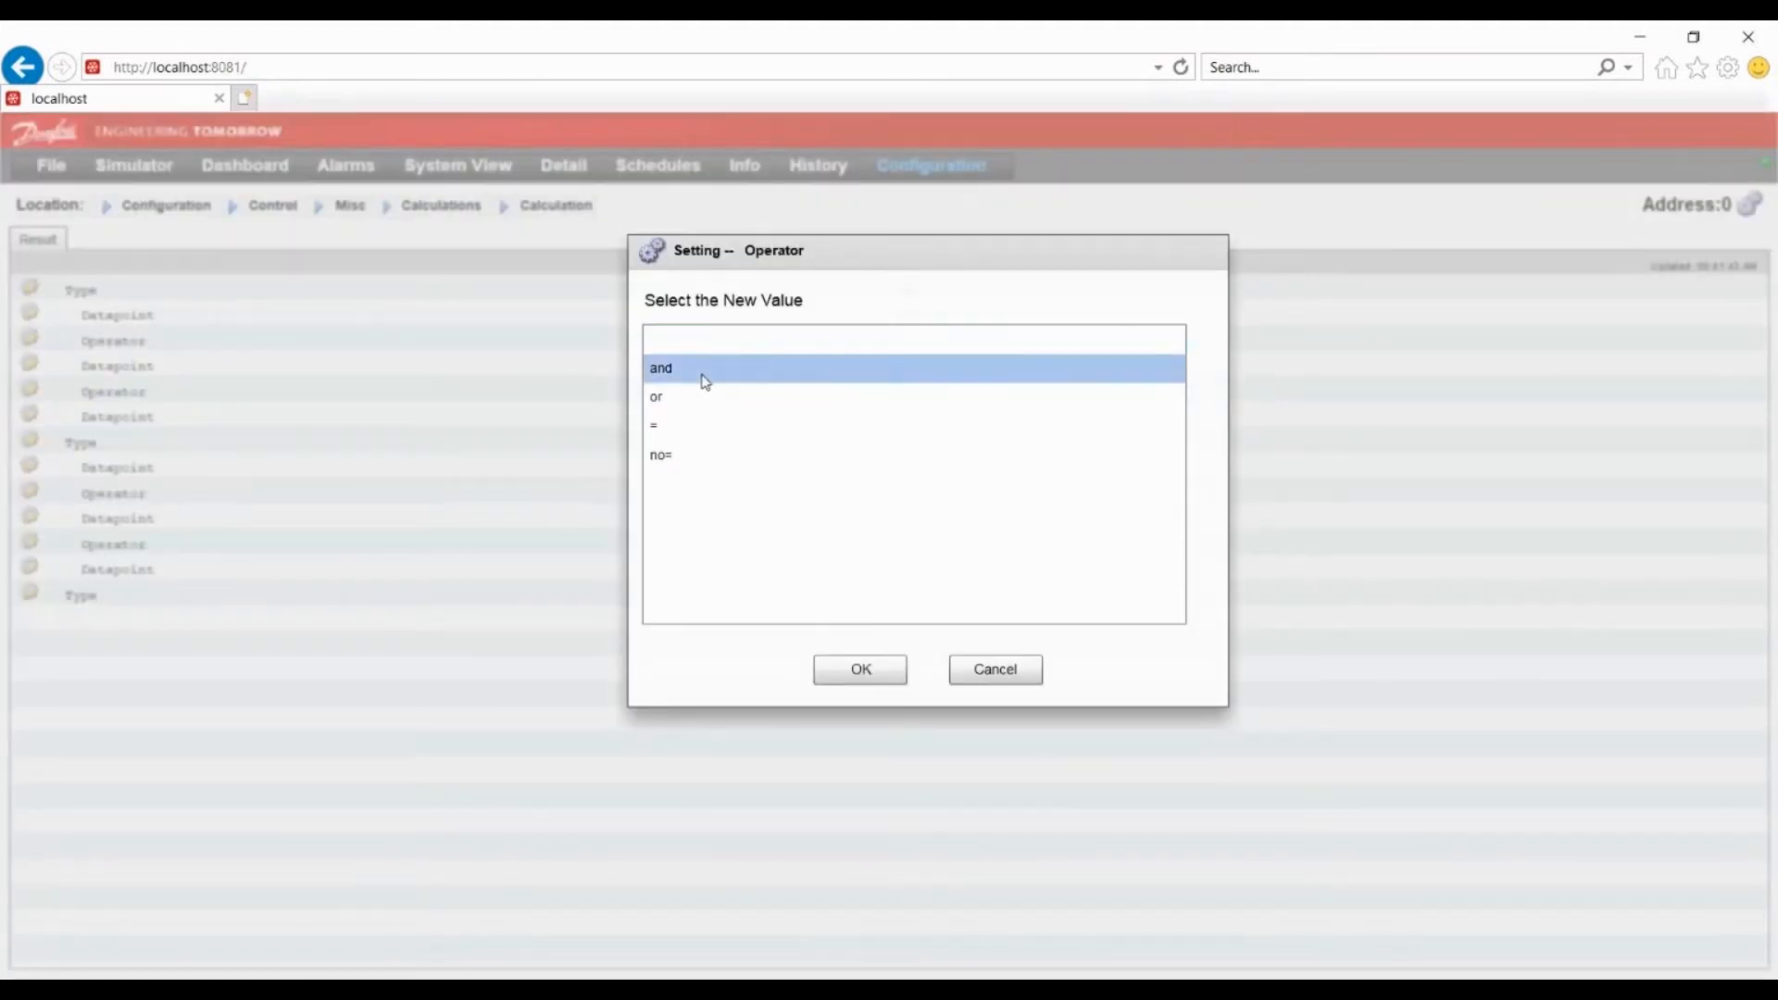
pyautogui.click(908, 422)
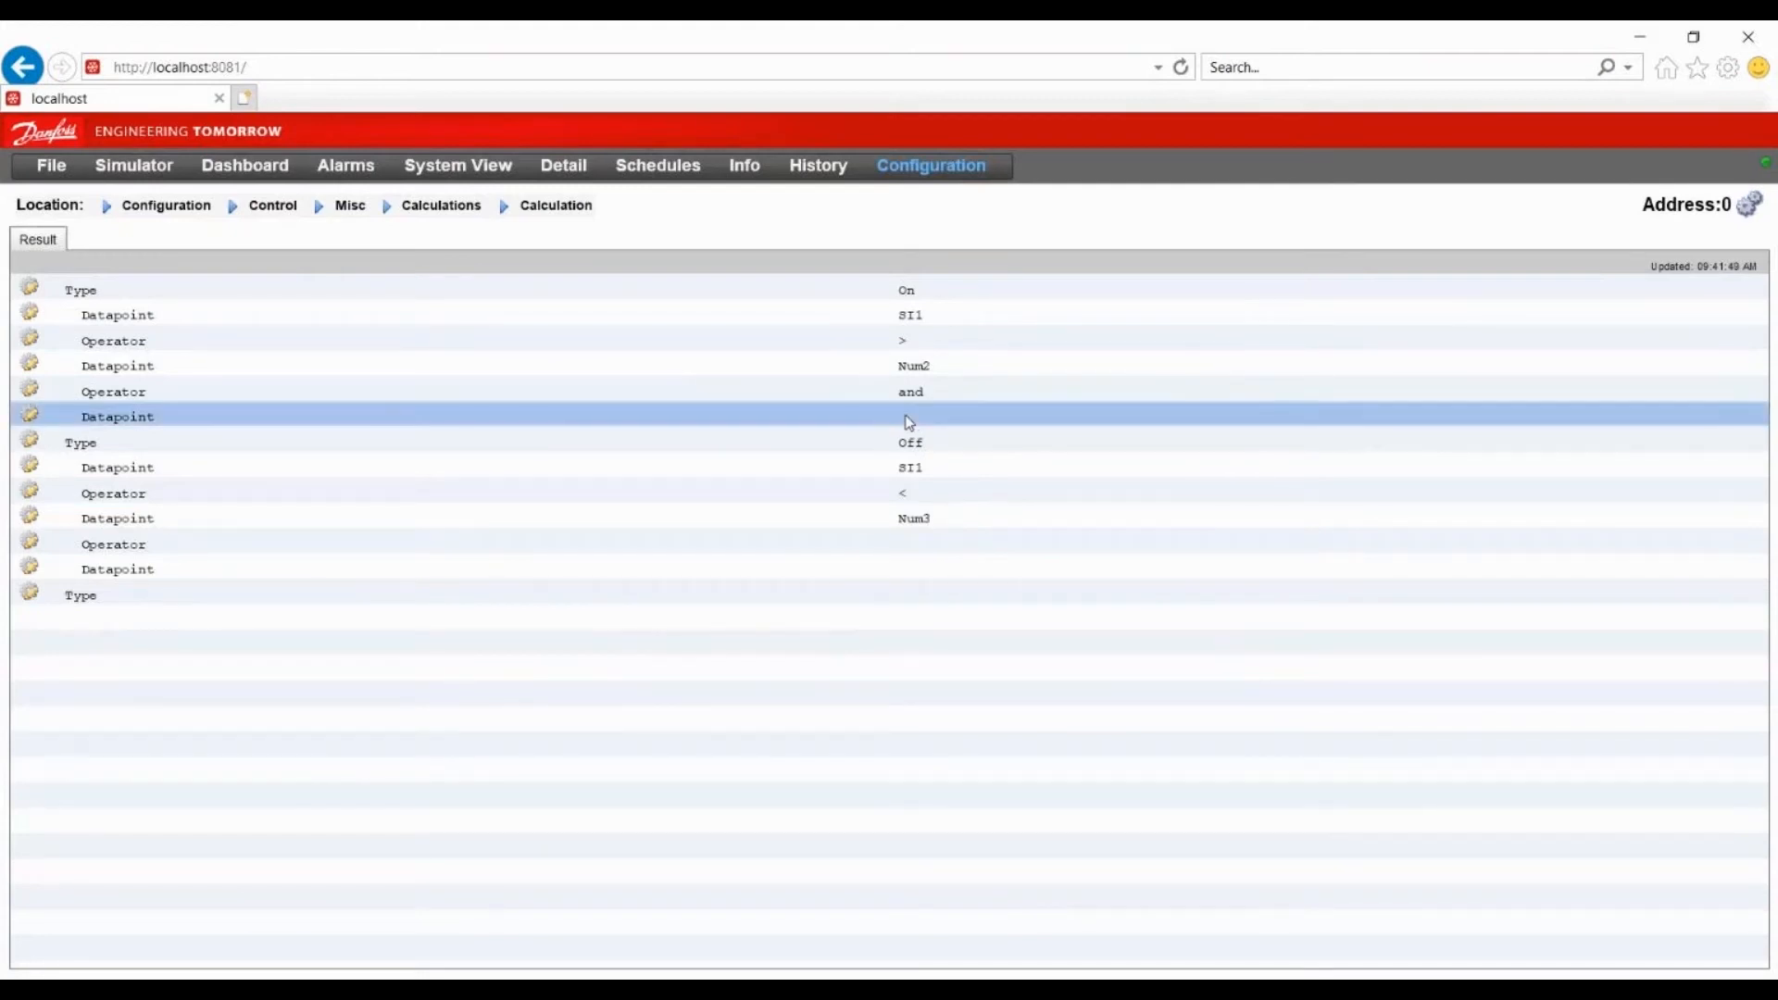
pyautogui.click(679, 398)
pyautogui.doubleClick(679, 399)
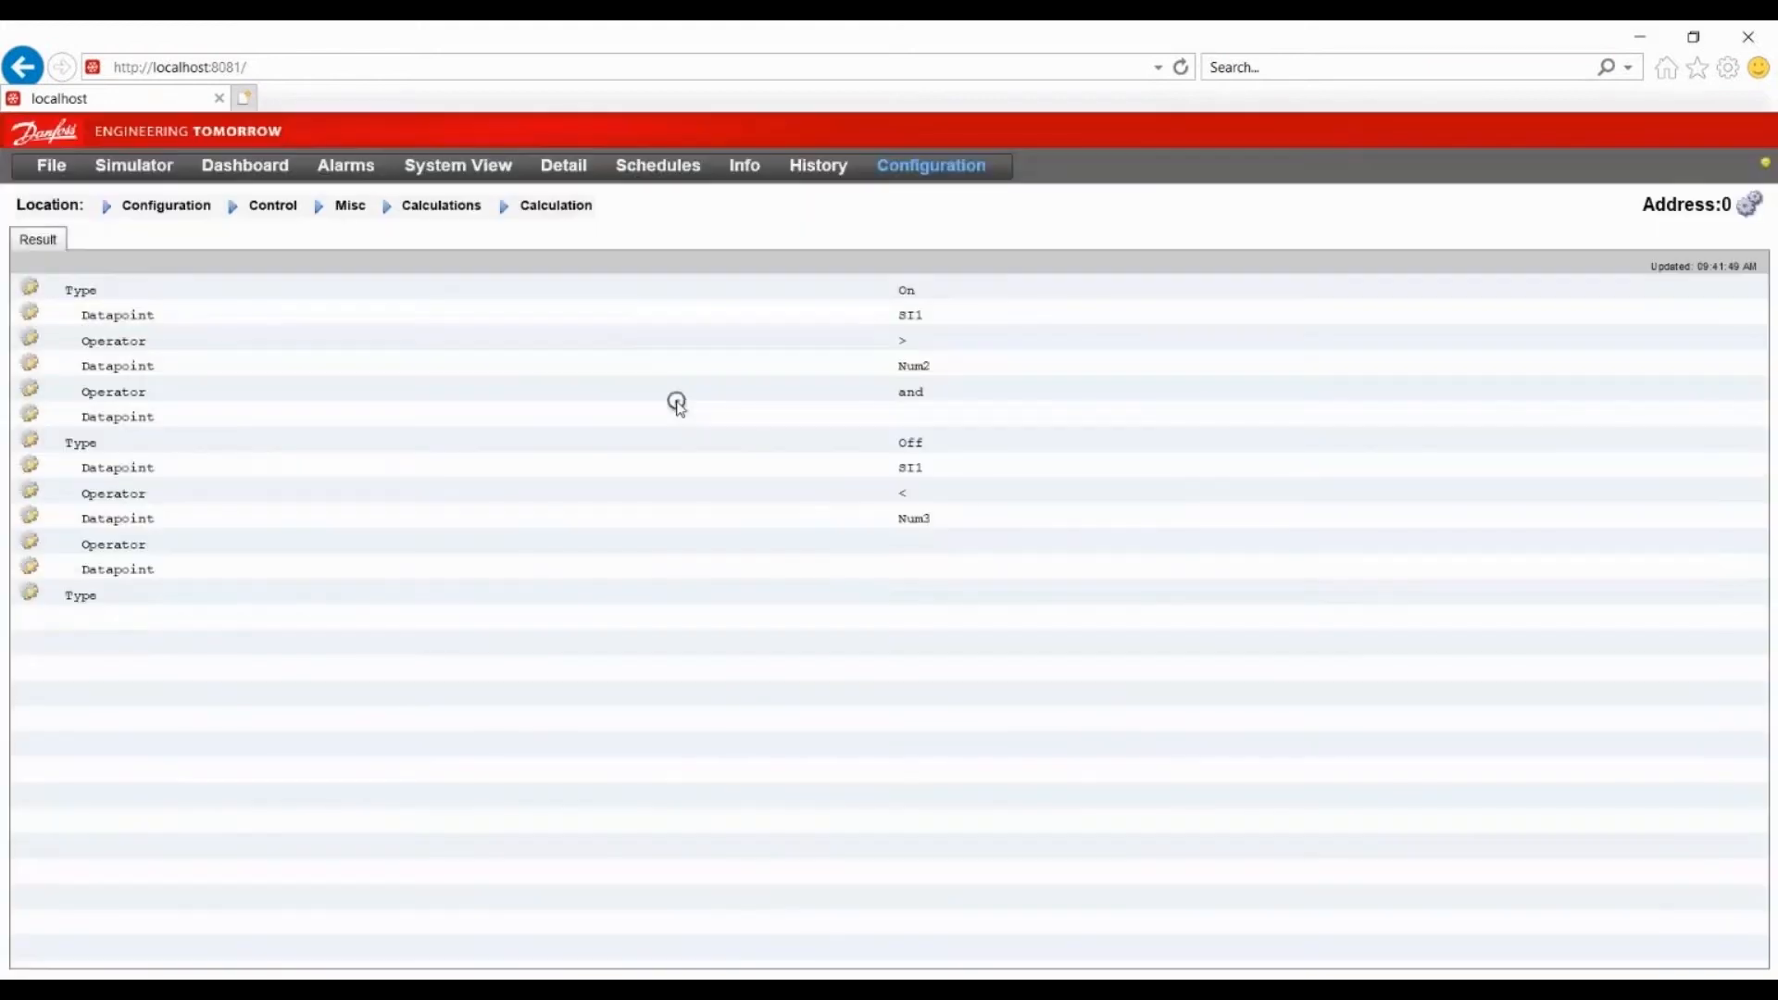
# Extend the Off result's condition SI1 < Num3 with the operator "and" and datapoint Log5
pyautogui.click(910, 548)
pyautogui.click(667, 364)
pyautogui.doubleClick(667, 364)
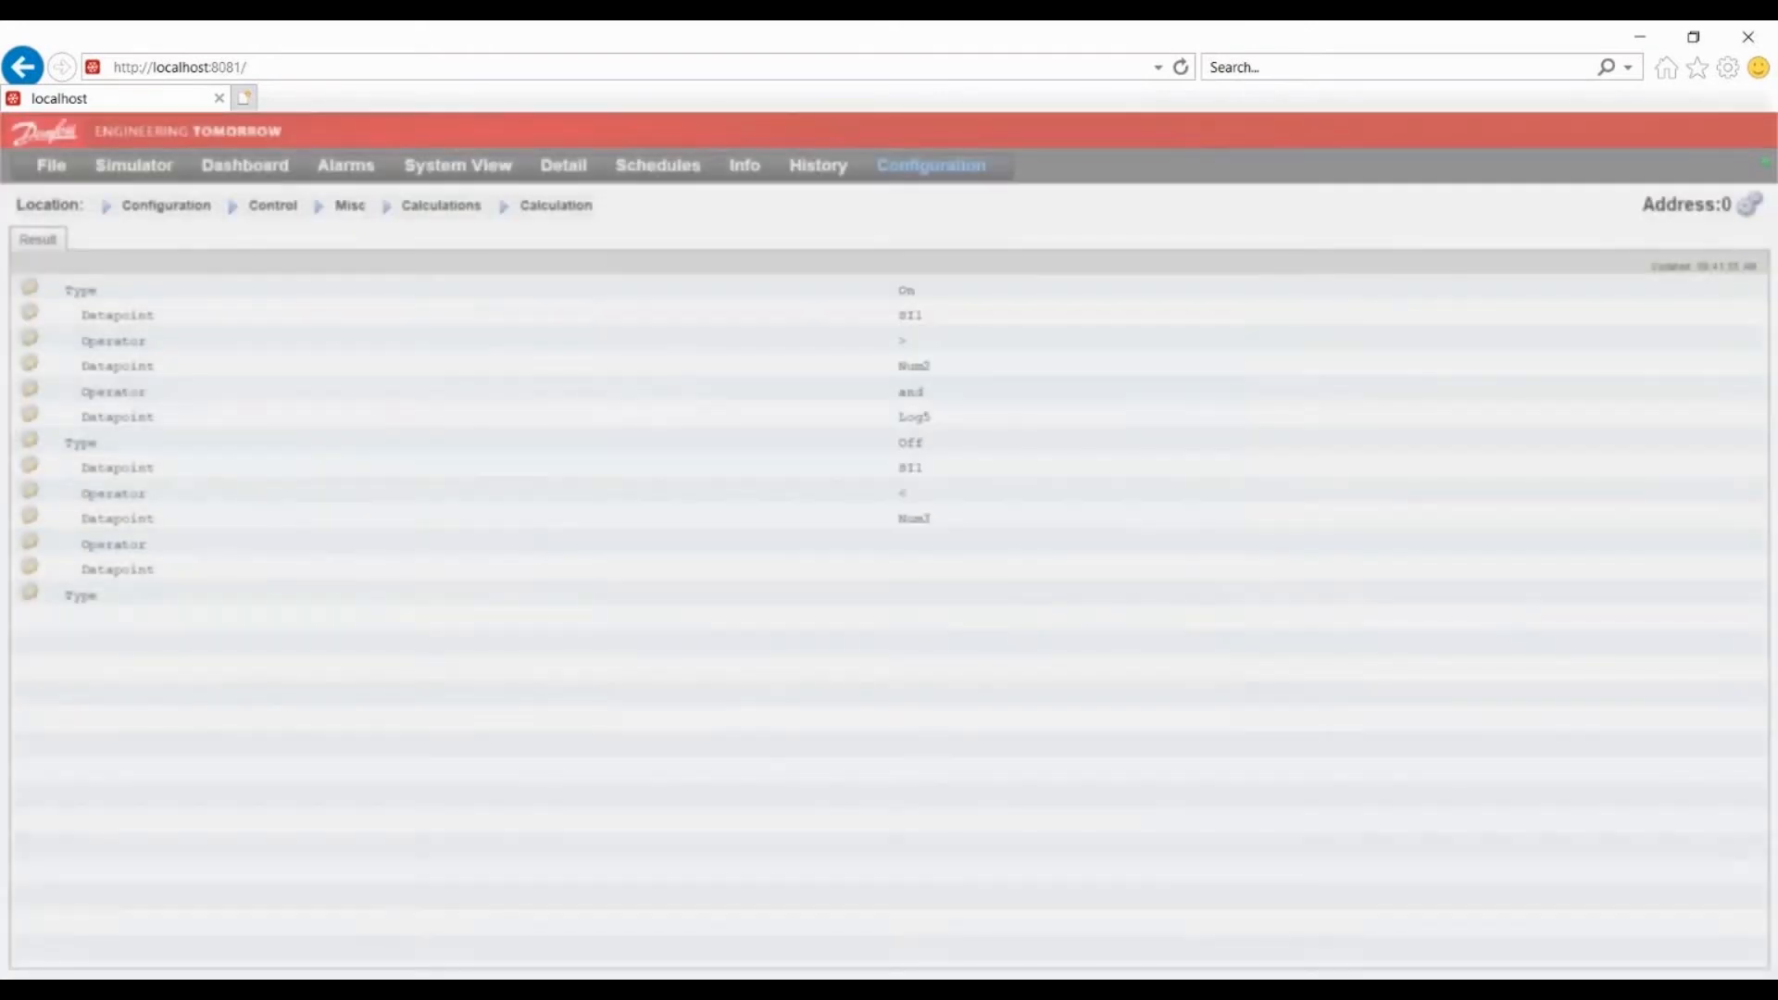
pyautogui.click(913, 579)
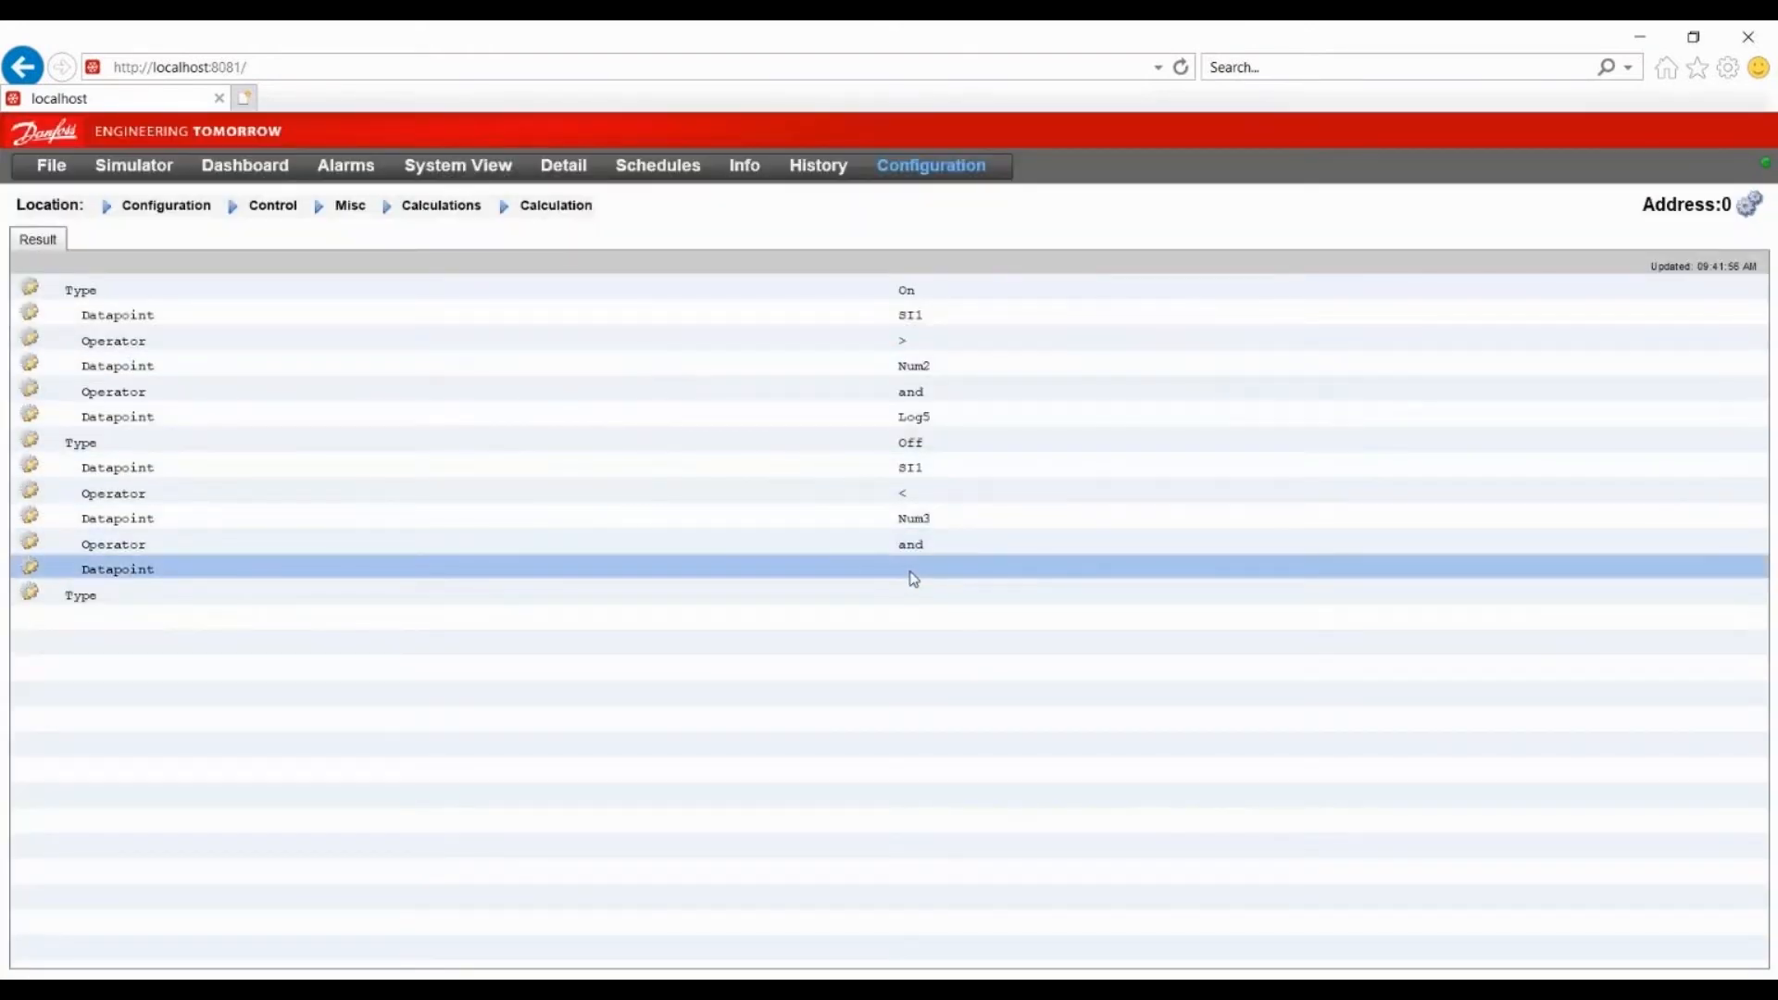
pyautogui.click(704, 398)
pyautogui.doubleClick(703, 407)
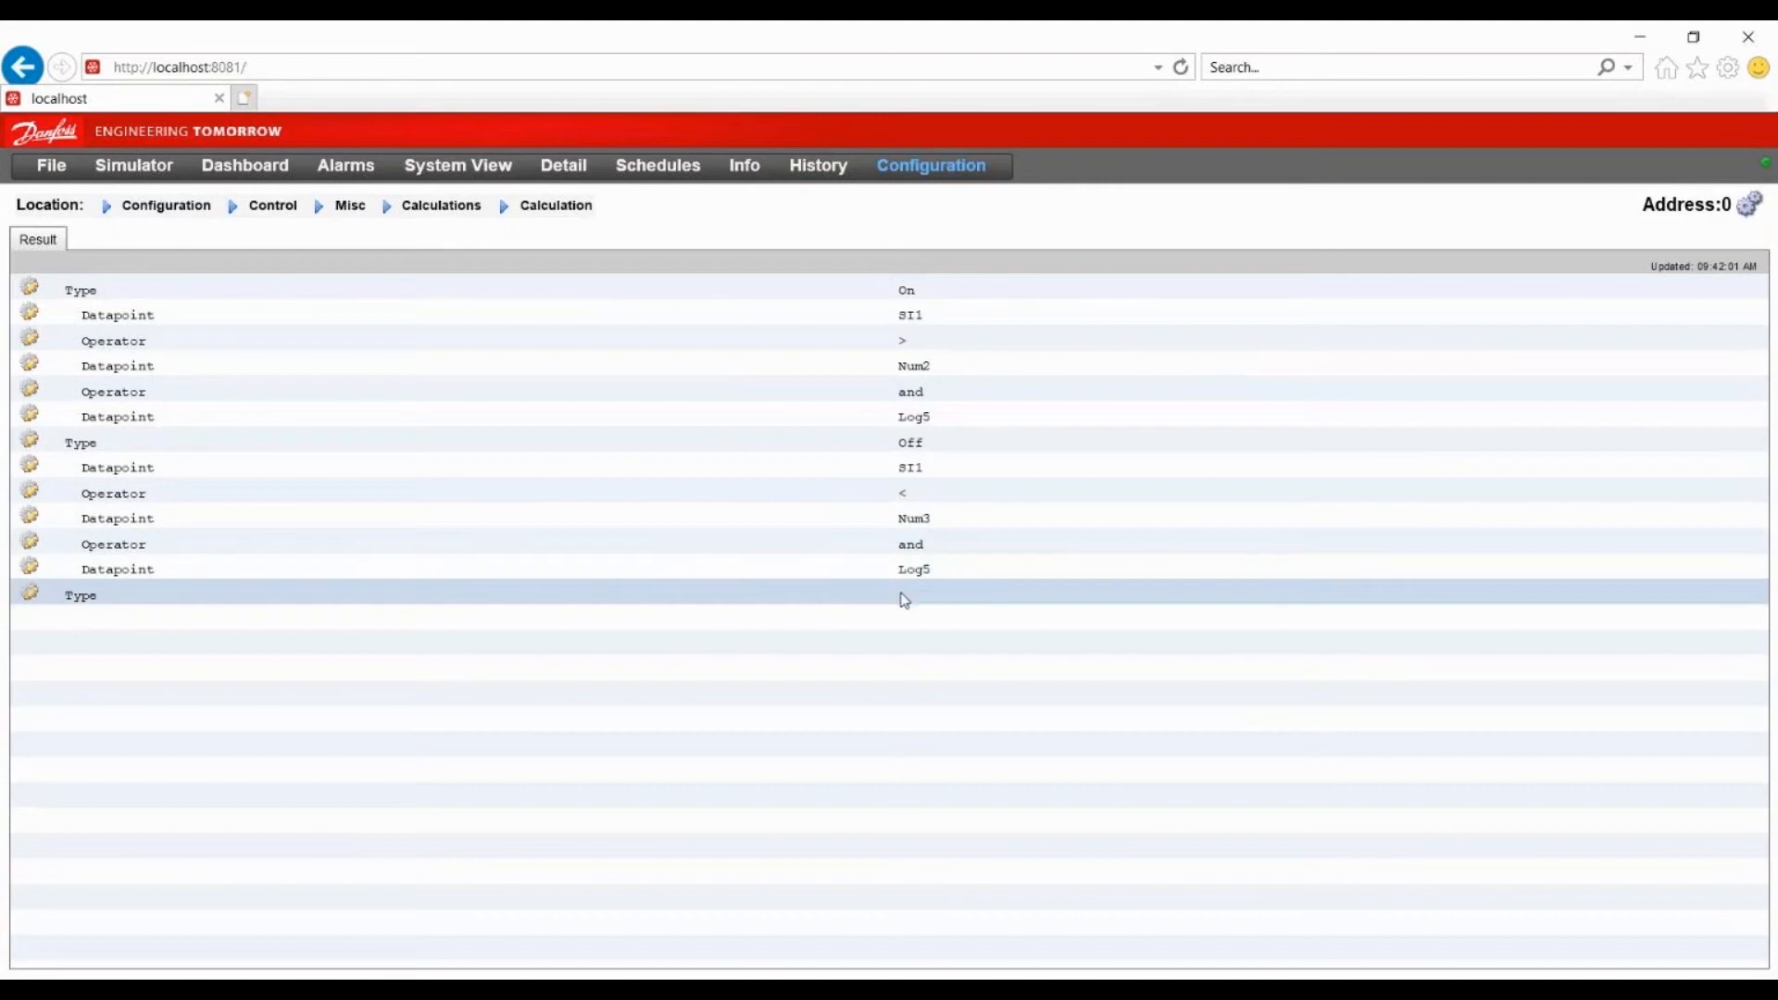
# Add a third result of type On with OI4 as its only datapoint, and return to the calculations
pyautogui.click(920, 599)
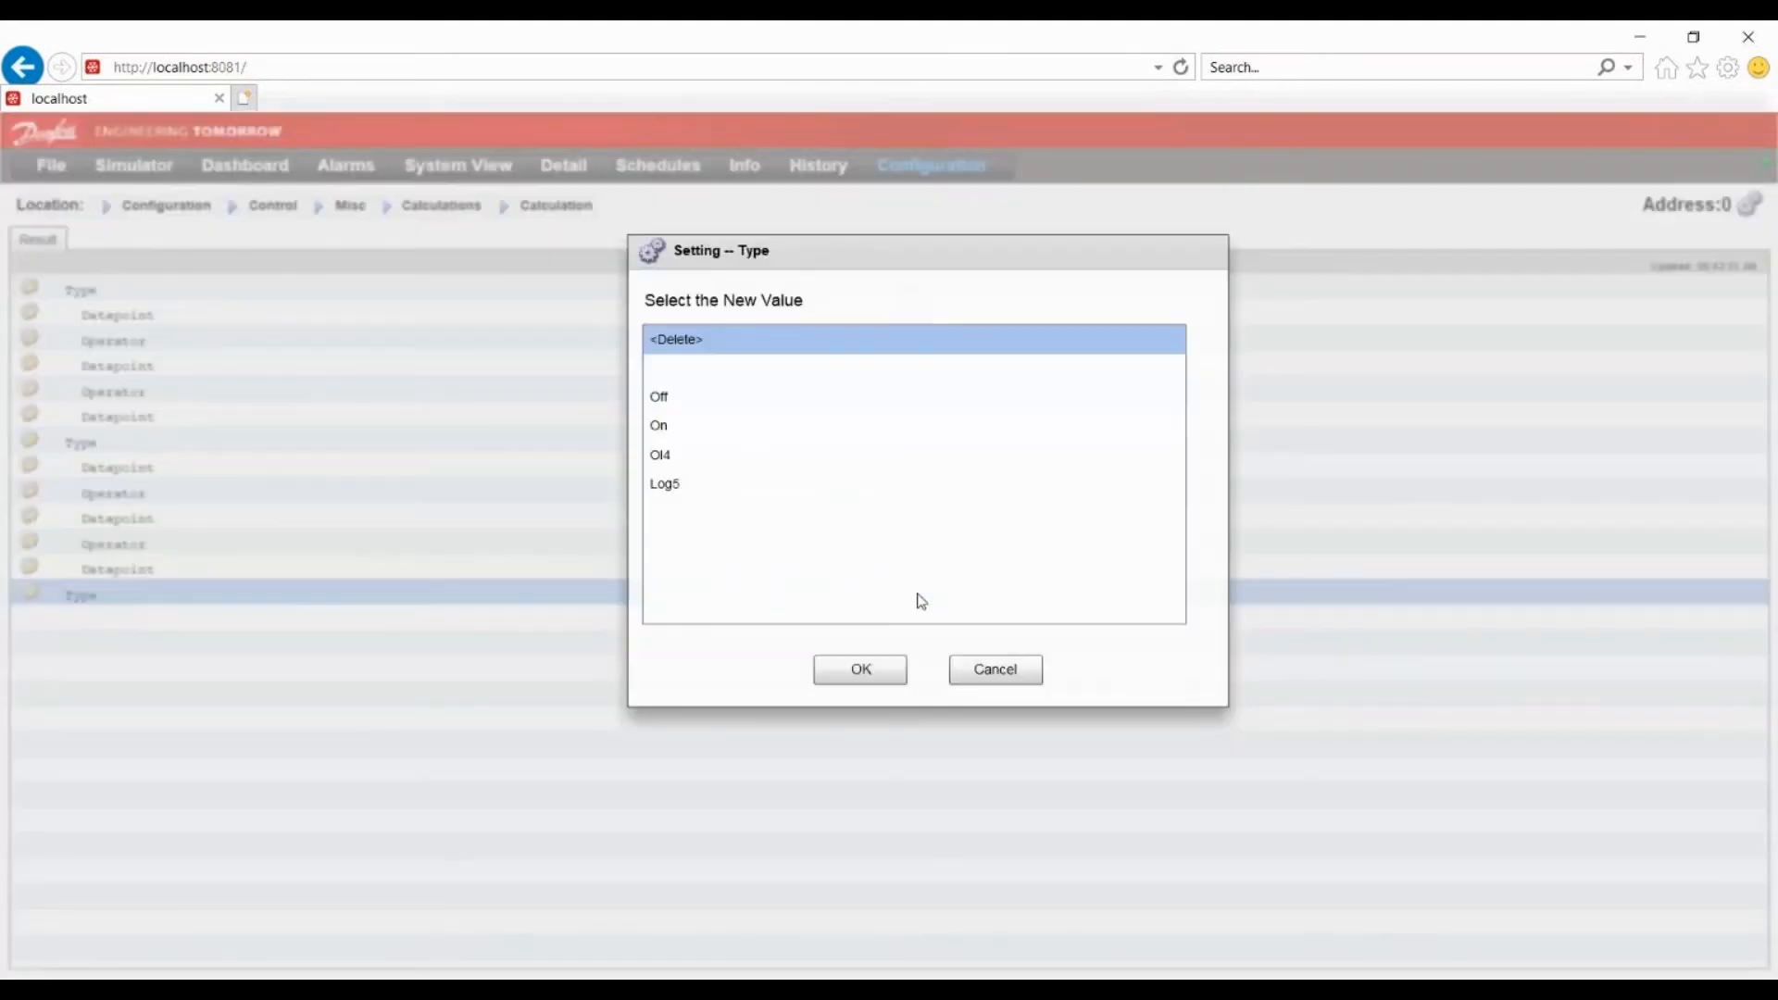
pyautogui.doubleClick(691, 428)
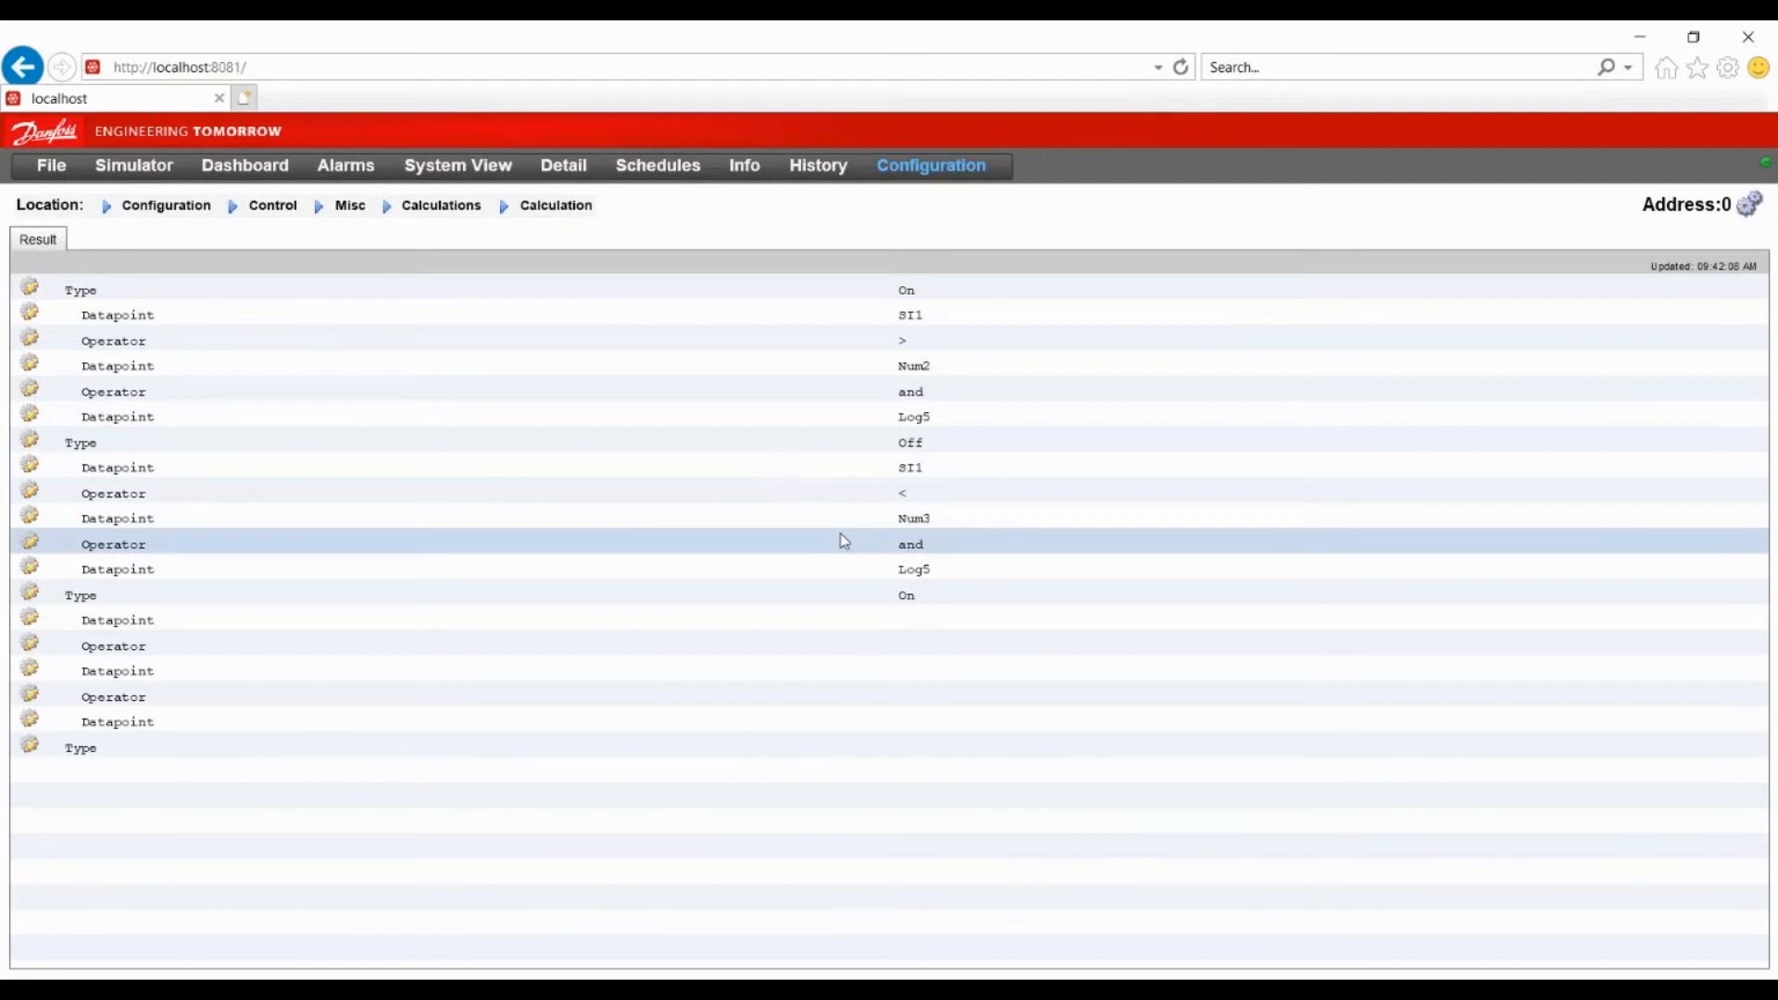
pyautogui.doubleClick(905, 622)
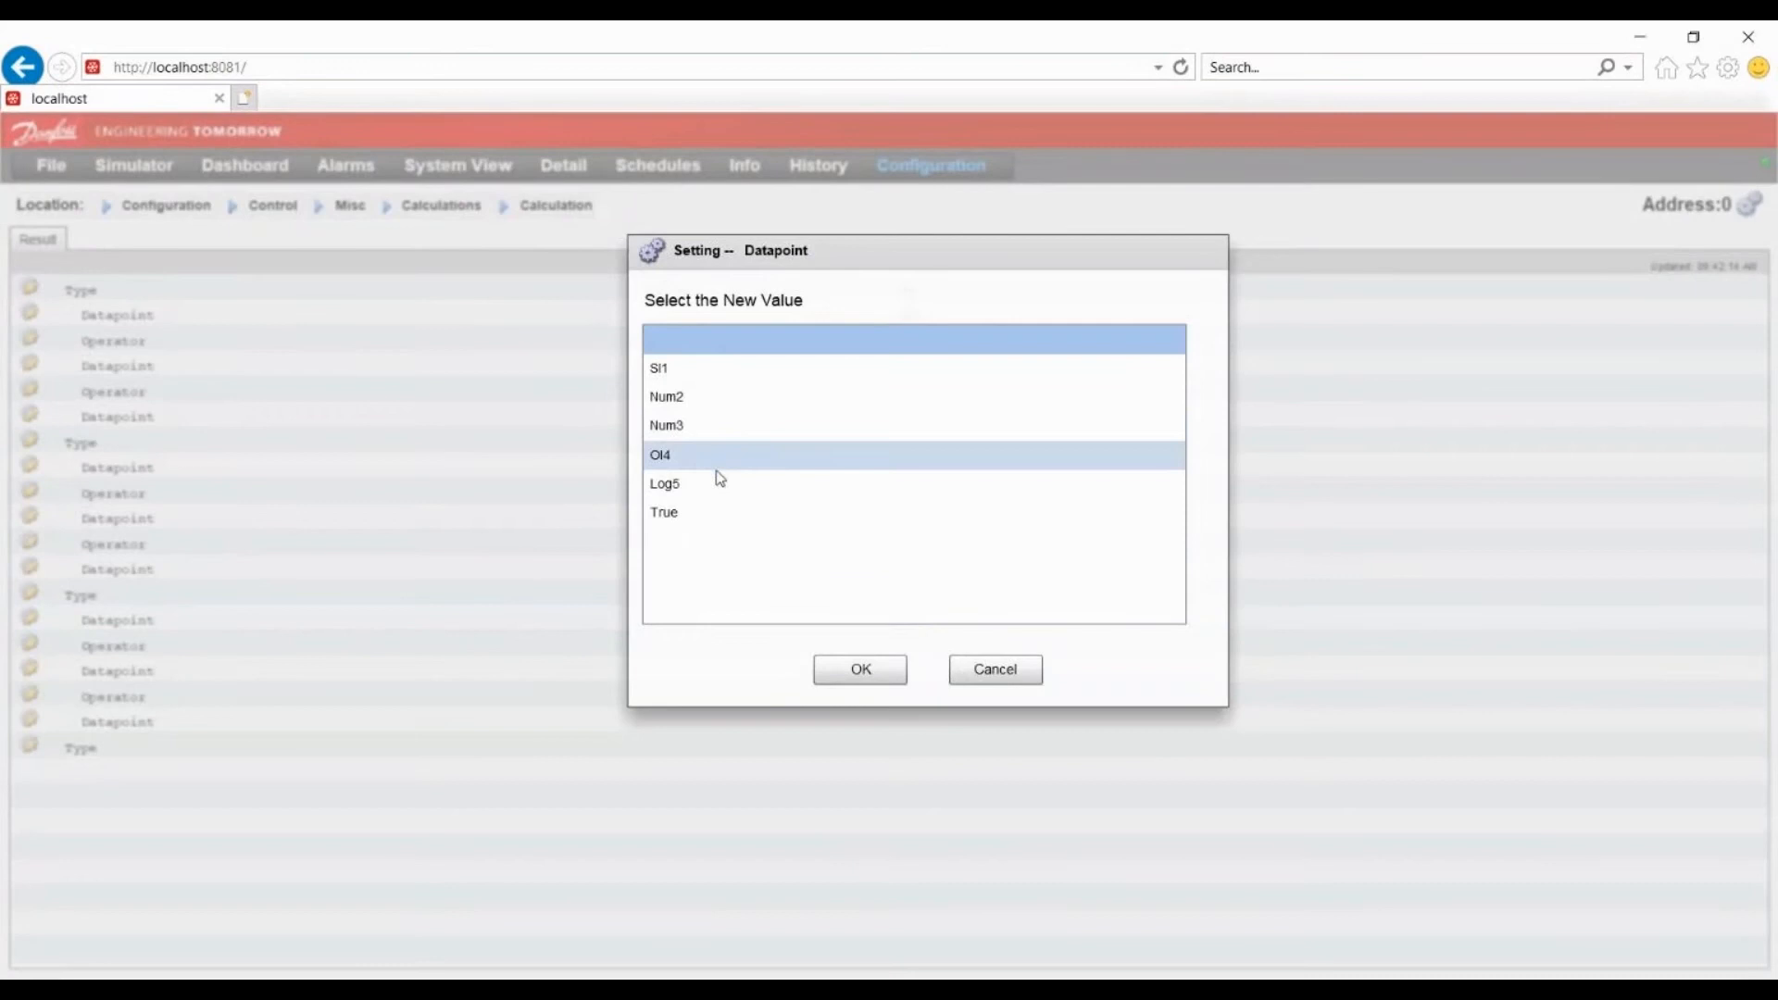
pyautogui.doubleClick(691, 459)
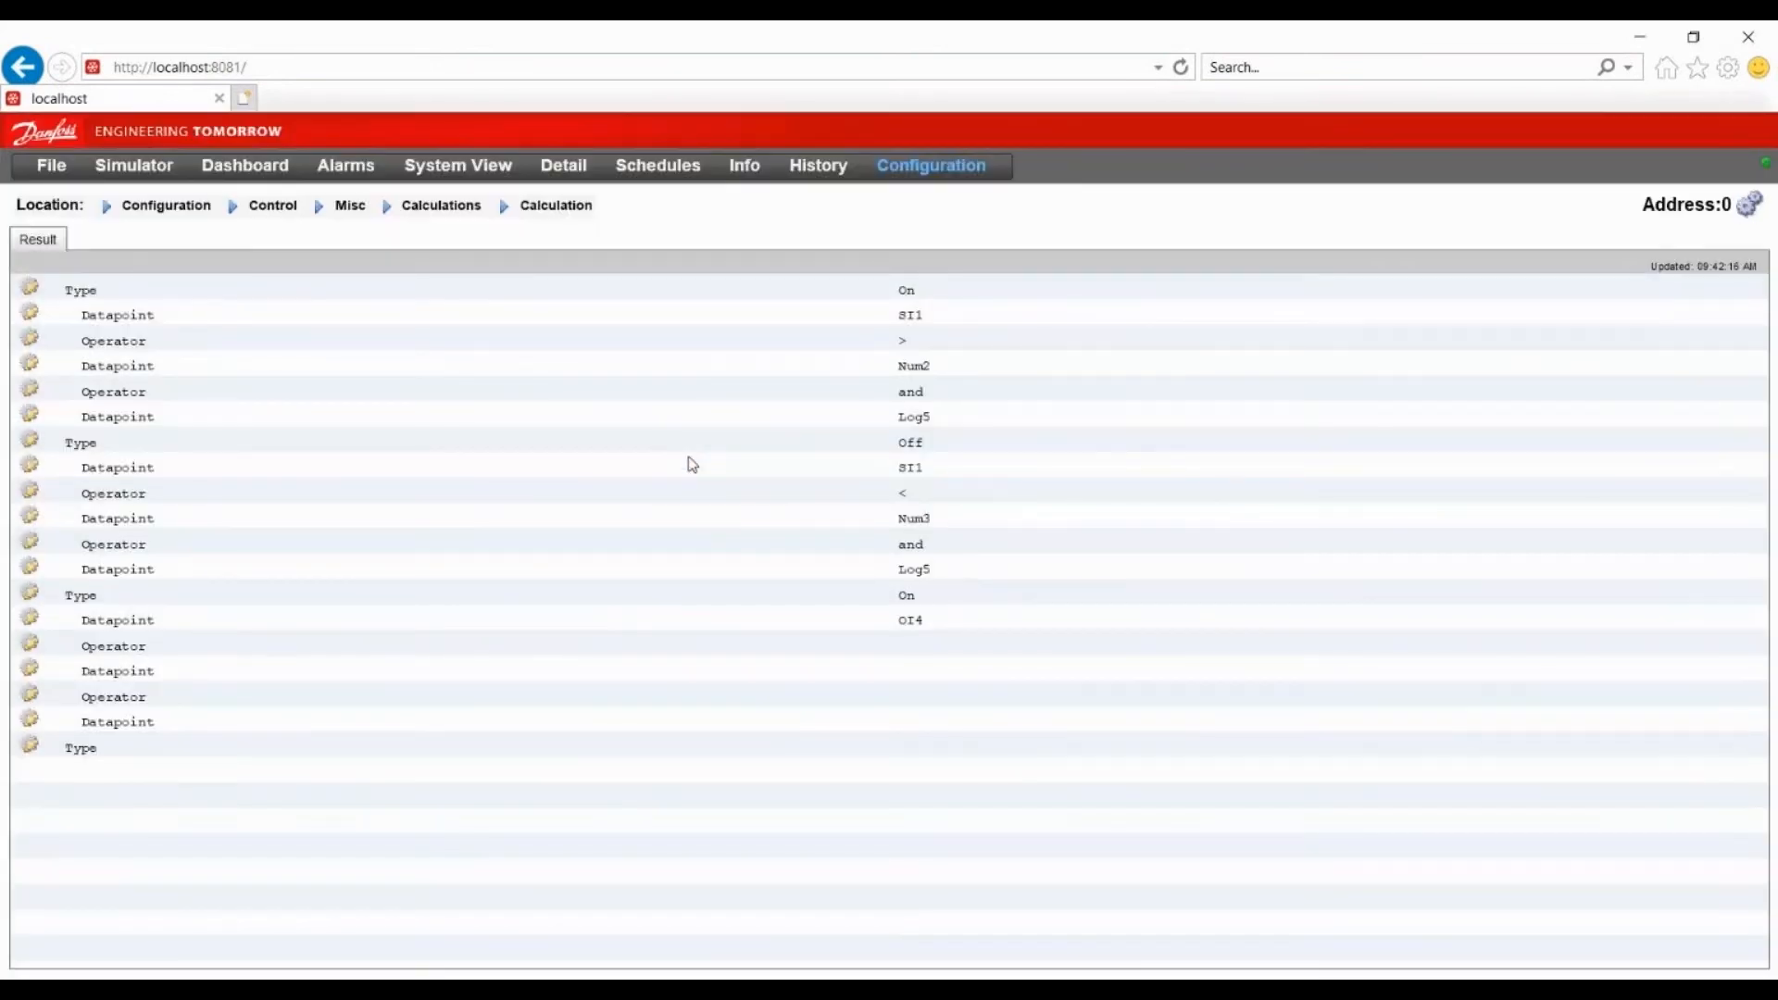
pyautogui.click(443, 217)
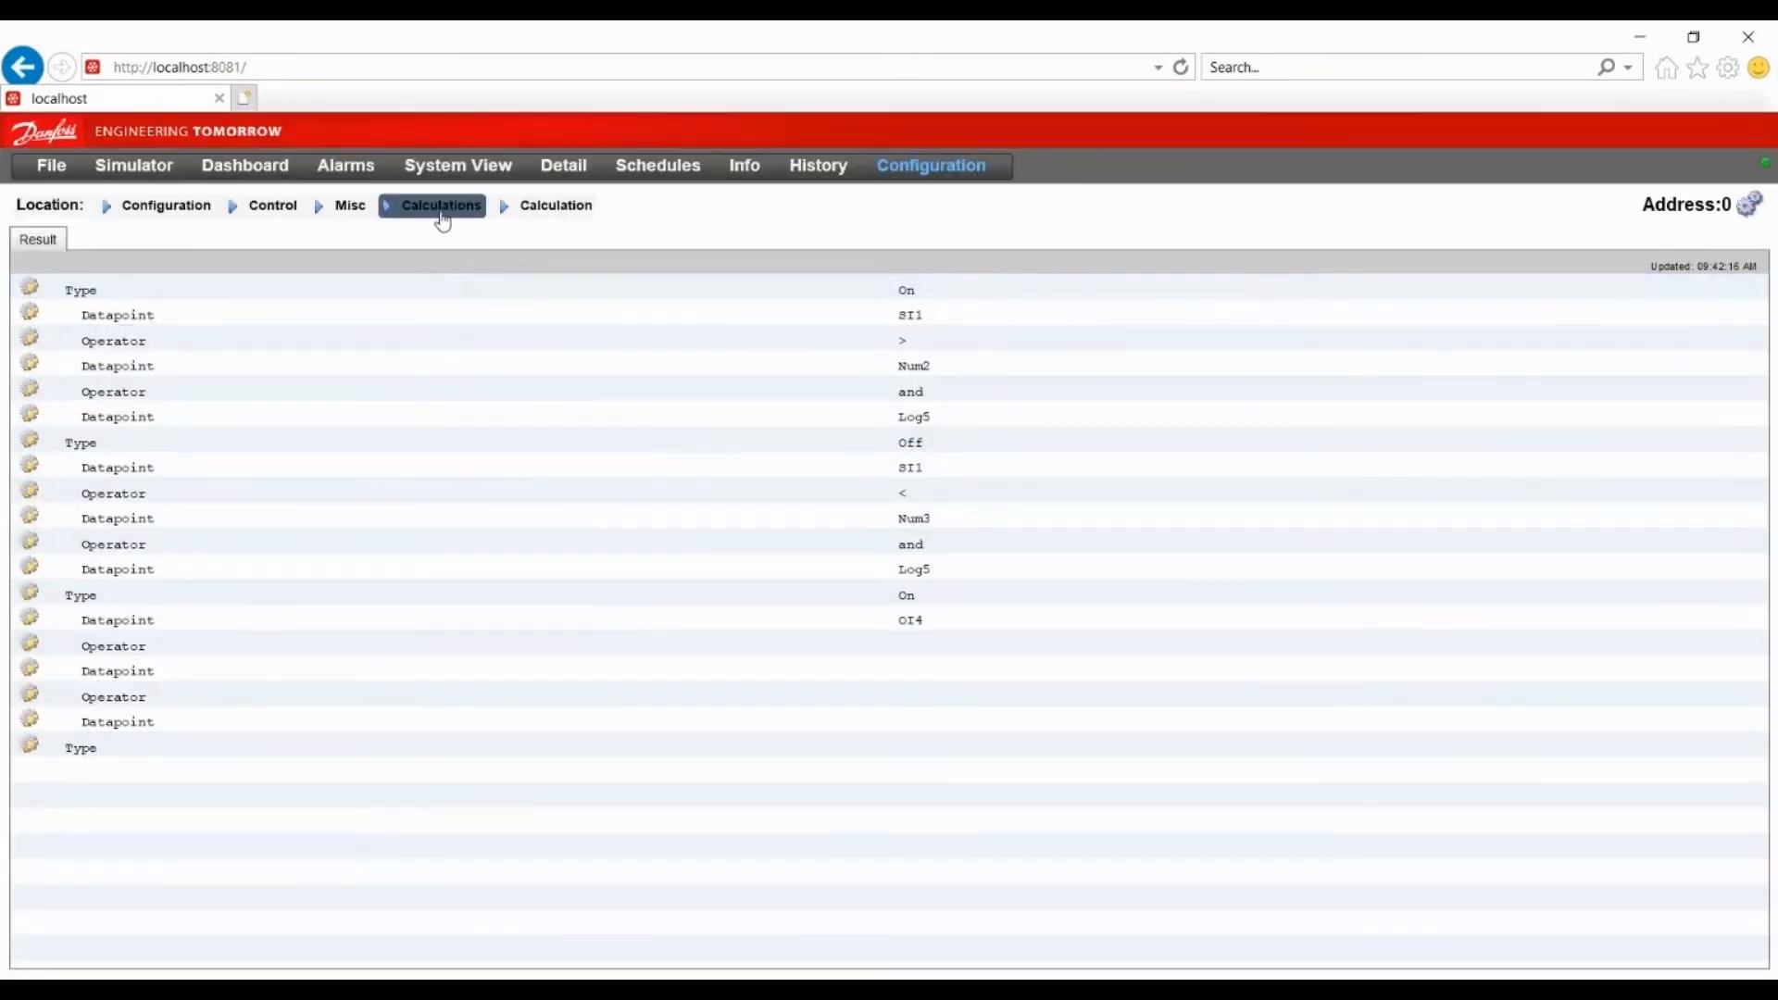